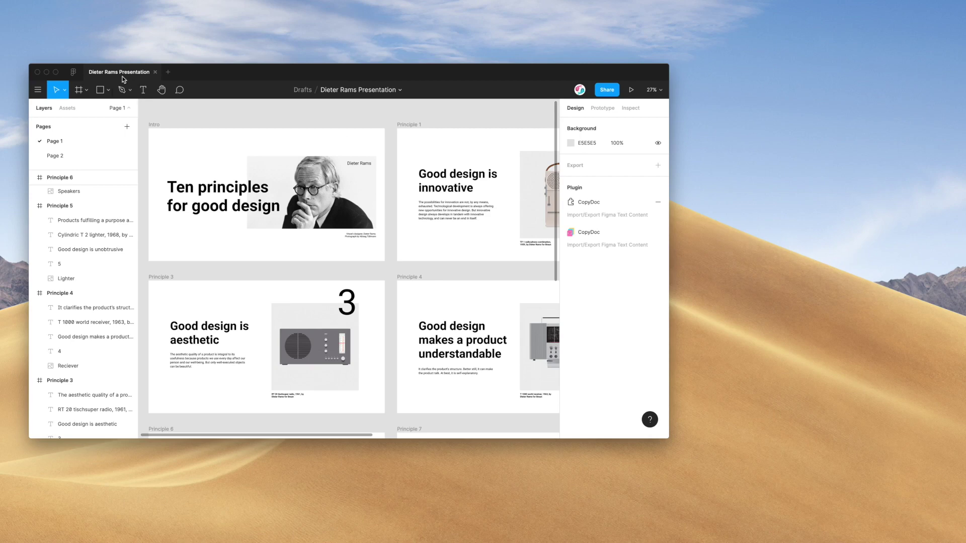
Launch CopyDoc Text Kit from the canvas Plugins menu on the Dieter Rams file and show its comments.
{"action": "left_click", "coordinate": [73, 74]}
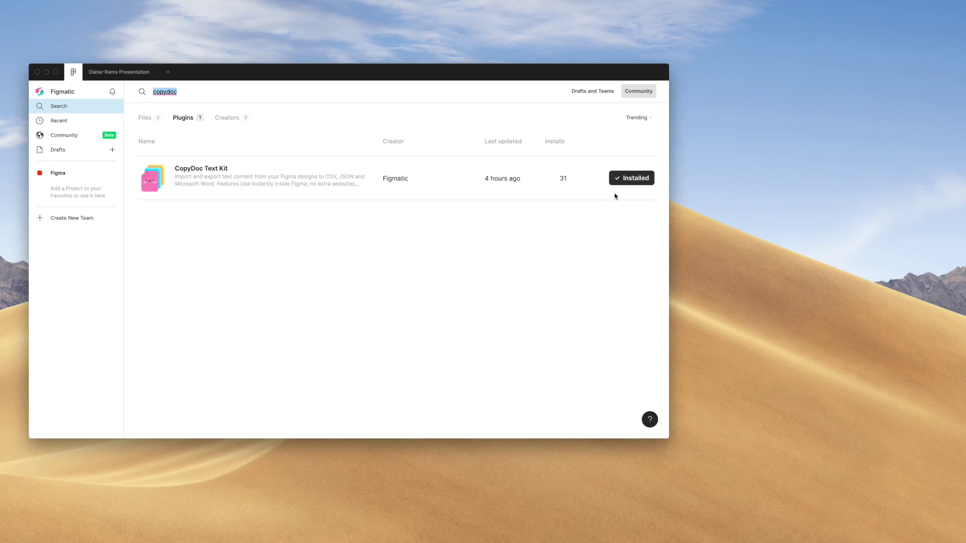
{"action": "left_click", "coordinate": [120, 73]}
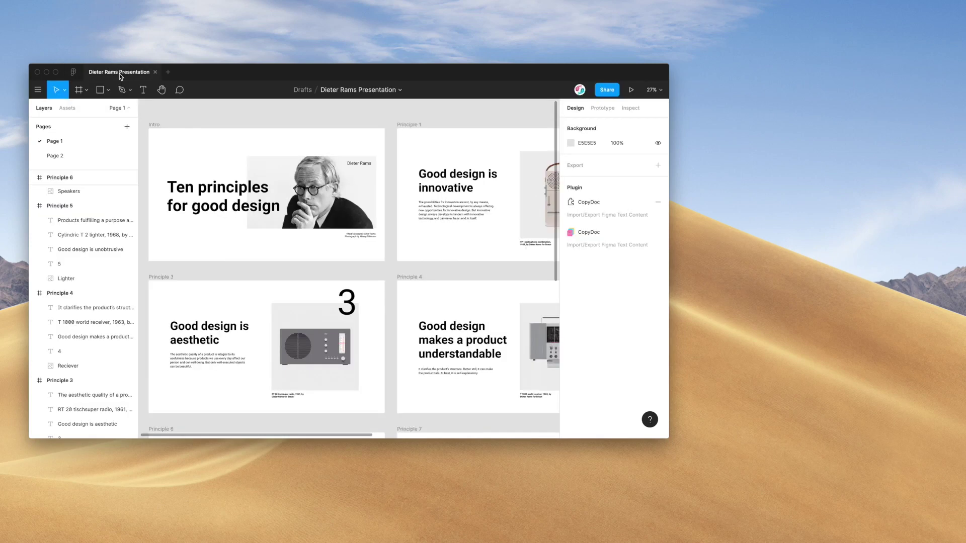
{"action": "right_click", "coordinate": [364, 110]}
{"action": "mouse_move", "coordinate": [408, 138]}
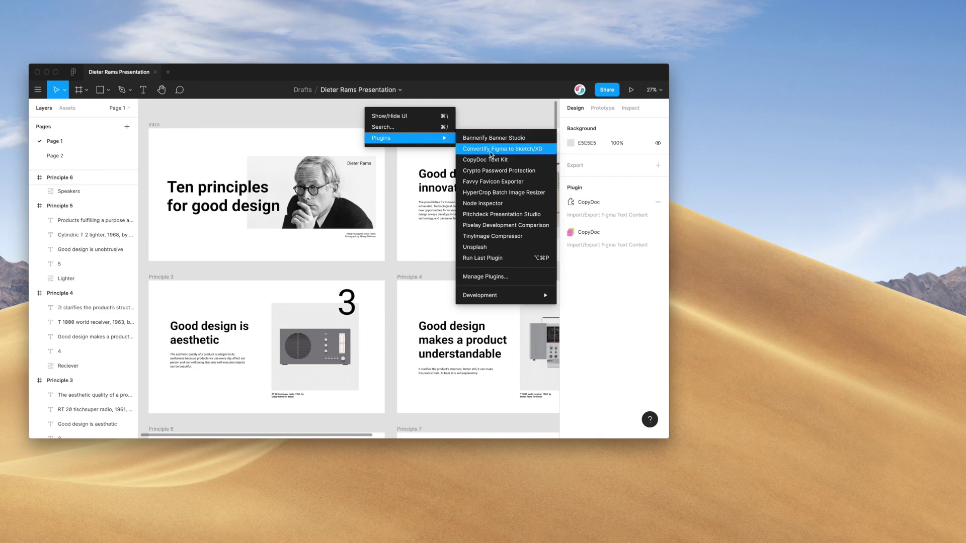
{"action": "left_click", "coordinate": [476, 164]}
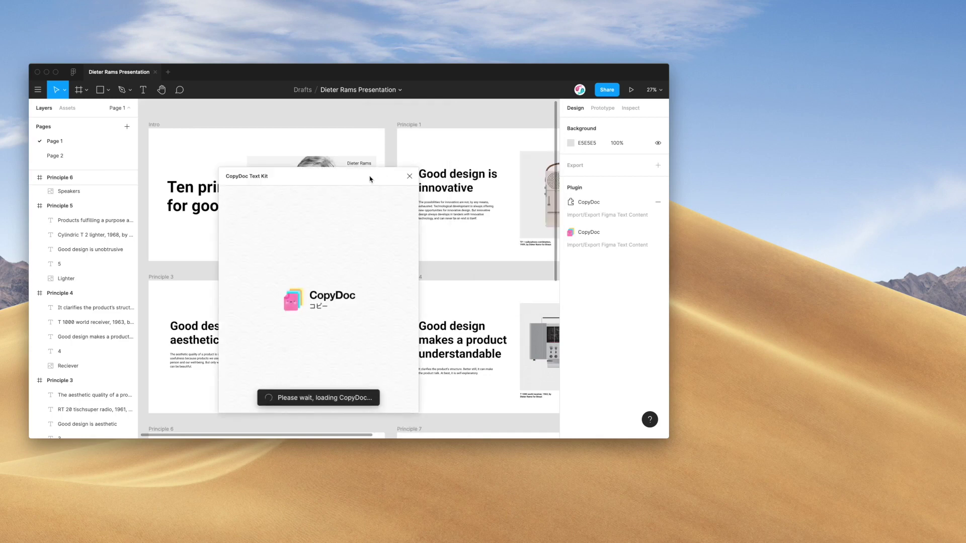
{"action": "left_click_drag", "start_coordinate": [368, 179], "coordinate": [452, 124]}
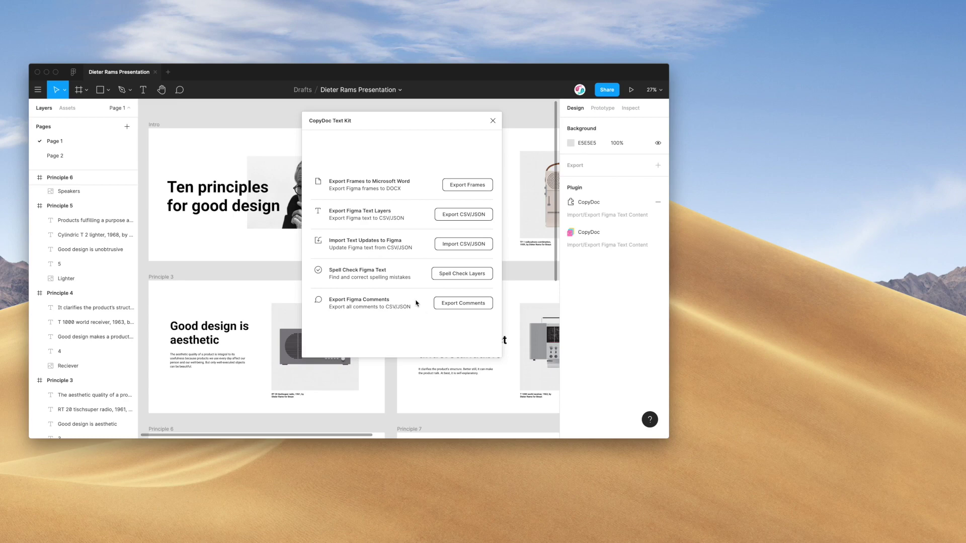
{"action": "left_click", "coordinate": [180, 90]}
Open comment 1's thread on the Principle 1 slide.
{"action": "mouse_move", "coordinate": [411, 123]}
{"action": "left_mouse_down"}
{"action": "mouse_move", "coordinate": [244, 195]}
{"action": "mouse_move", "coordinate": [226, 190]}
{"action": "left_mouse_up"}
{"action": "left_click", "coordinate": [348, 171]}
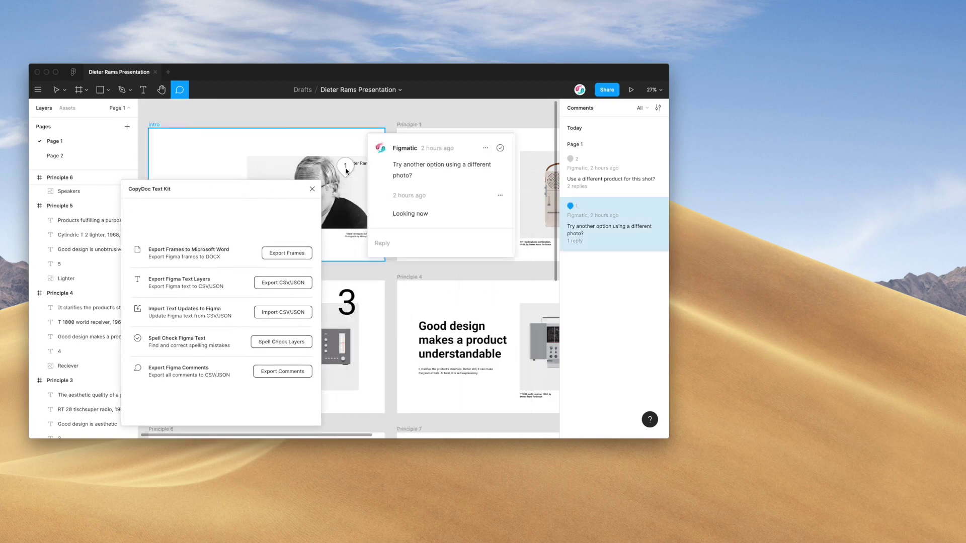
{"action": "scroll", "coordinate": [302, 144], "scroll_direction": "right", "scroll_amount": 3}
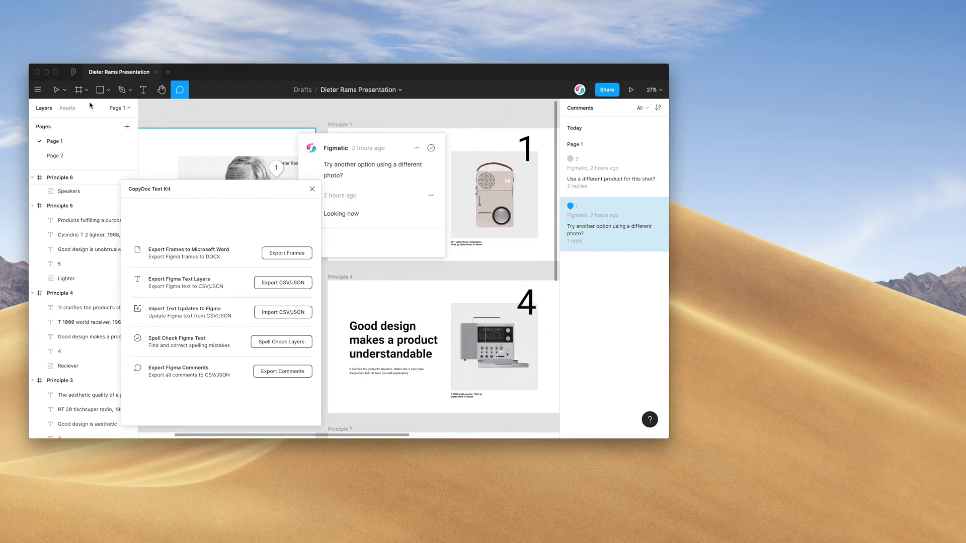
{"action": "left_click", "coordinate": [56, 89]}
{"action": "left_click", "coordinate": [344, 125]}
{"action": "left_click", "coordinate": [180, 90]}
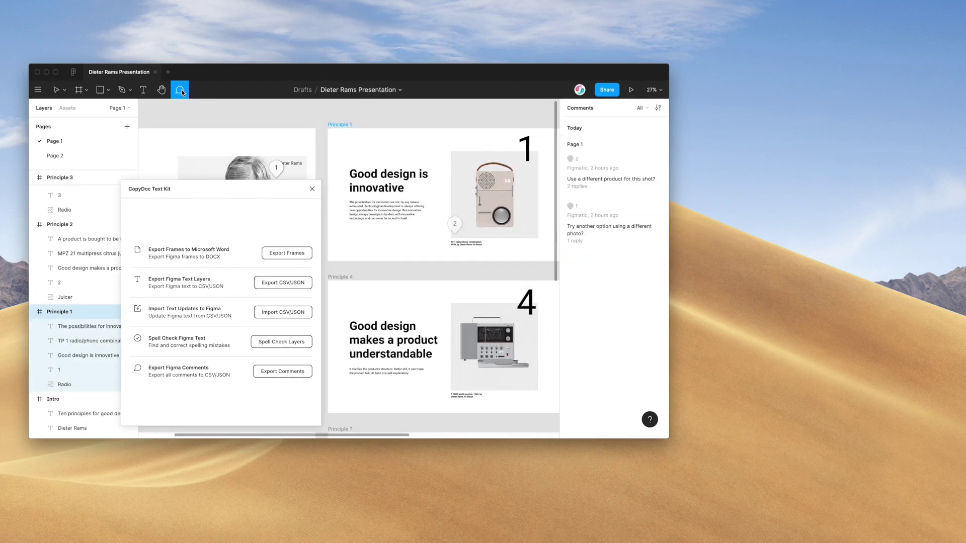
Open comment 2's thread, 'Use a different product for this shot?', keeping the plugin window clear.
{"action": "left_click", "coordinate": [455, 225]}
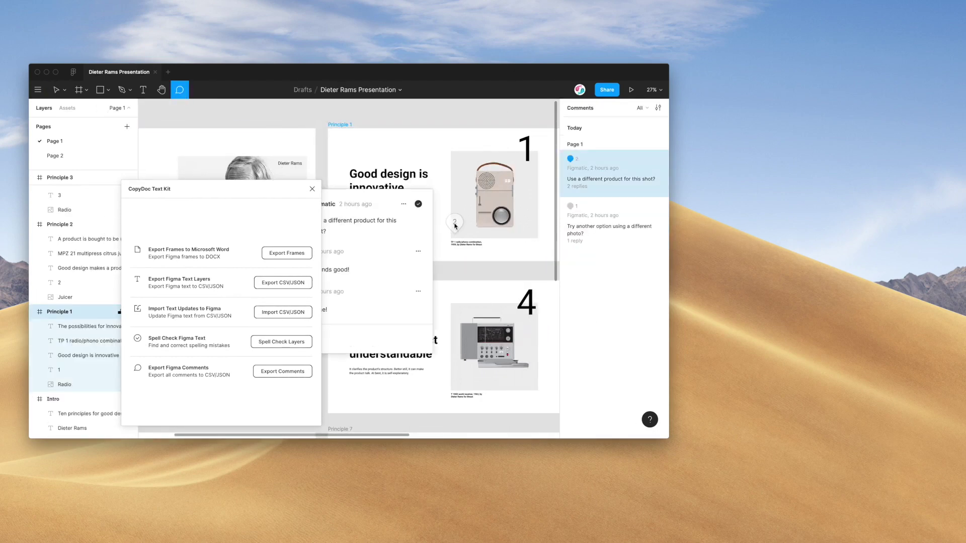
{"action": "left_click_drag", "start_coordinate": [276, 190], "coordinate": [246, 186]}
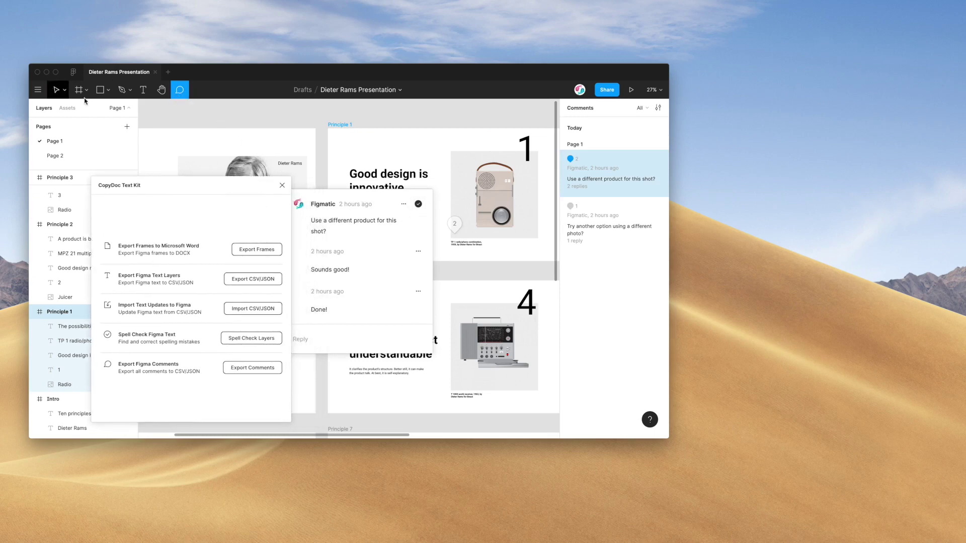
{"action": "left_click_drag", "start_coordinate": [208, 187], "coordinate": [185, 175]}
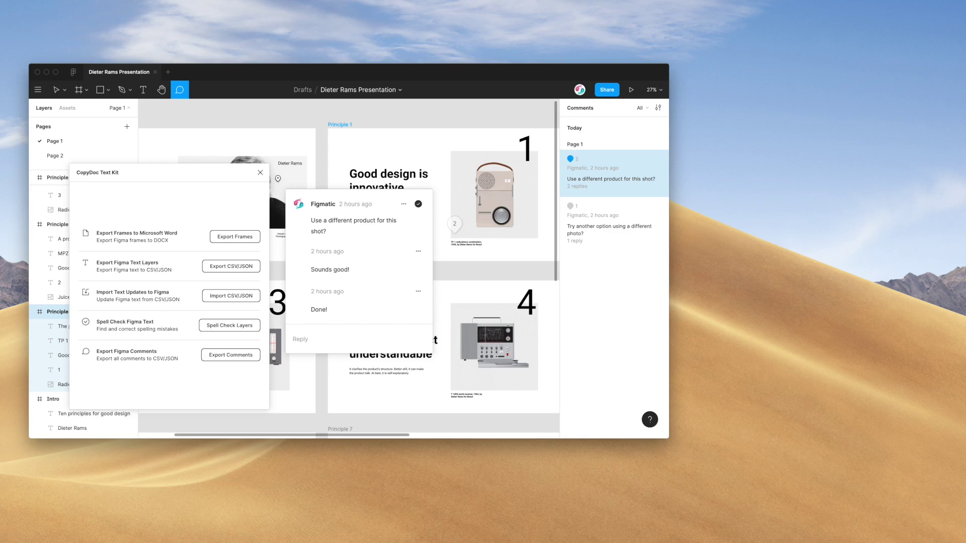
{"action": "mouse_move", "coordinate": [235, 180]}
{"action": "left_mouse_down"}
{"action": "mouse_move", "coordinate": [485, 155]}
{"action": "mouse_move", "coordinate": [479, 134]}
{"action": "mouse_move", "coordinate": [521, 142]}
{"action": "left_mouse_up"}
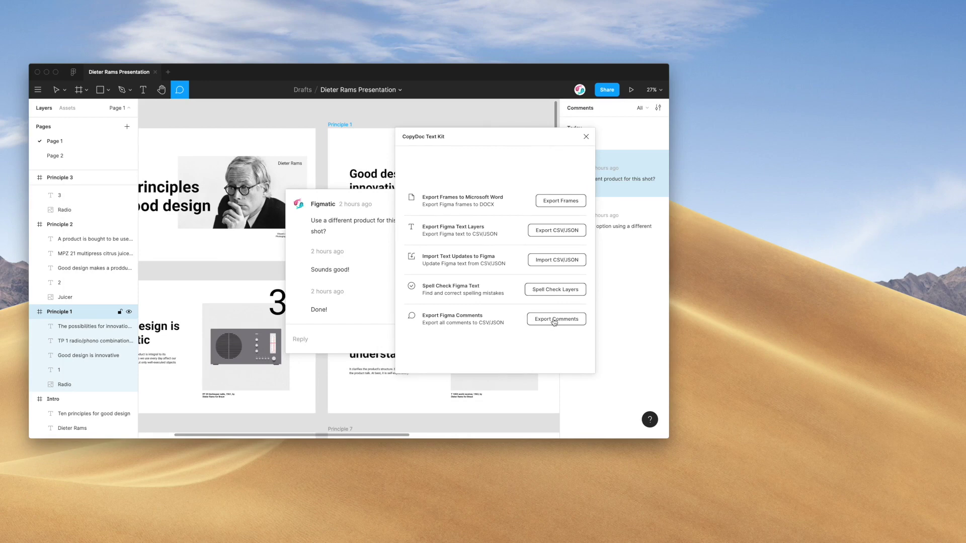
Open CopyDoc's Export Comments form to CSV/JSON.
{"action": "left_click", "coordinate": [555, 320]}
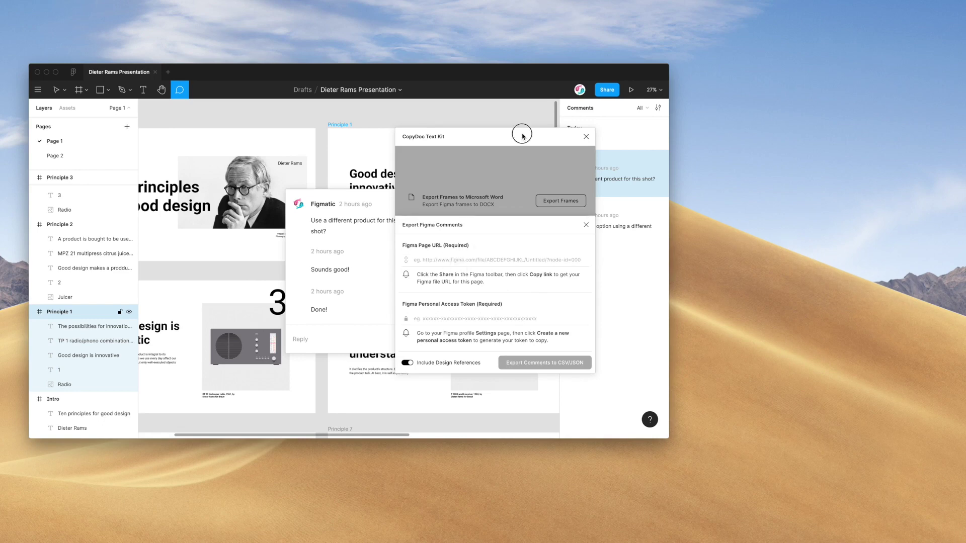
{"action": "left_click_drag", "start_coordinate": [527, 138], "coordinate": [283, 117]}
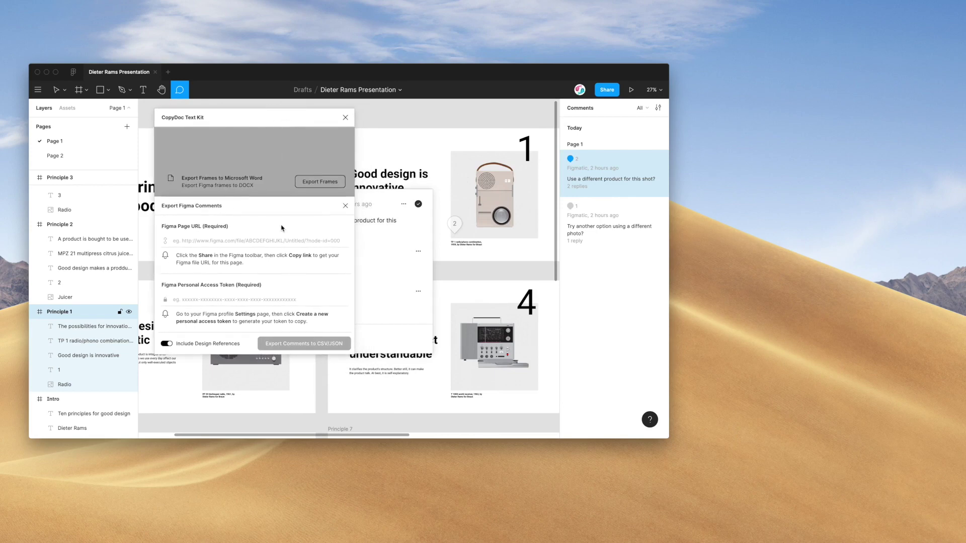
{"action": "left_click_drag", "start_coordinate": [275, 117], "coordinate": [211, 127]}
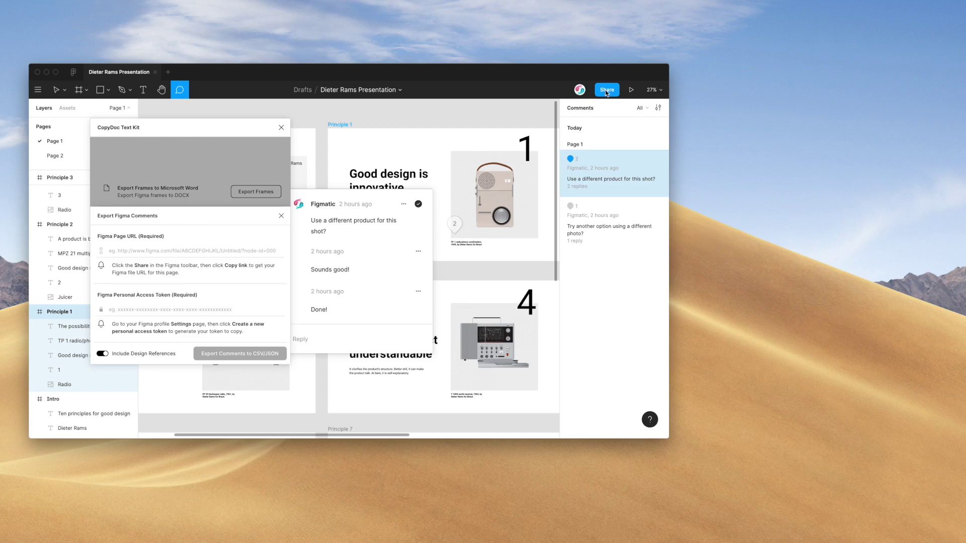
Copy the file's share link to the clipboard from the Share options.
{"action": "left_click", "coordinate": [606, 93]}
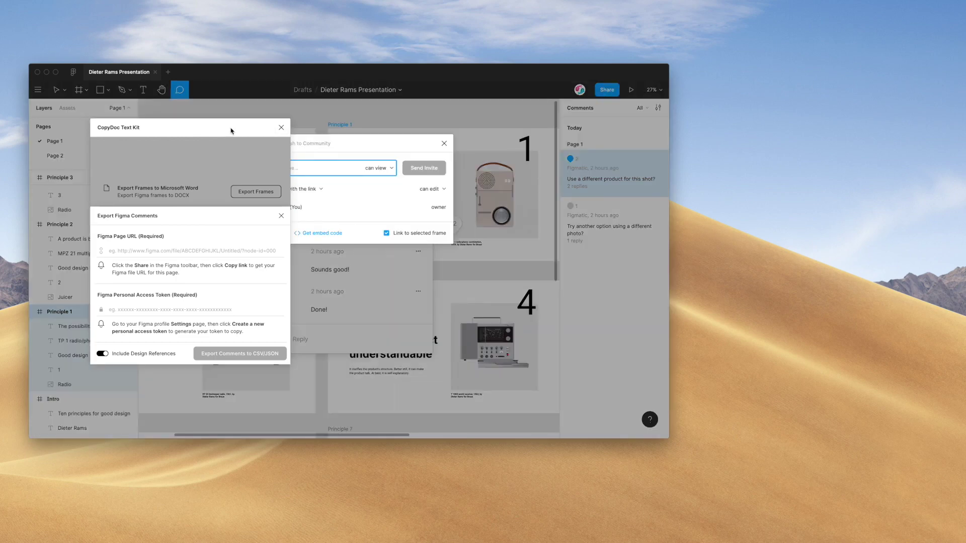
{"action": "left_click_drag", "start_coordinate": [232, 130], "coordinate": [186, 138]}
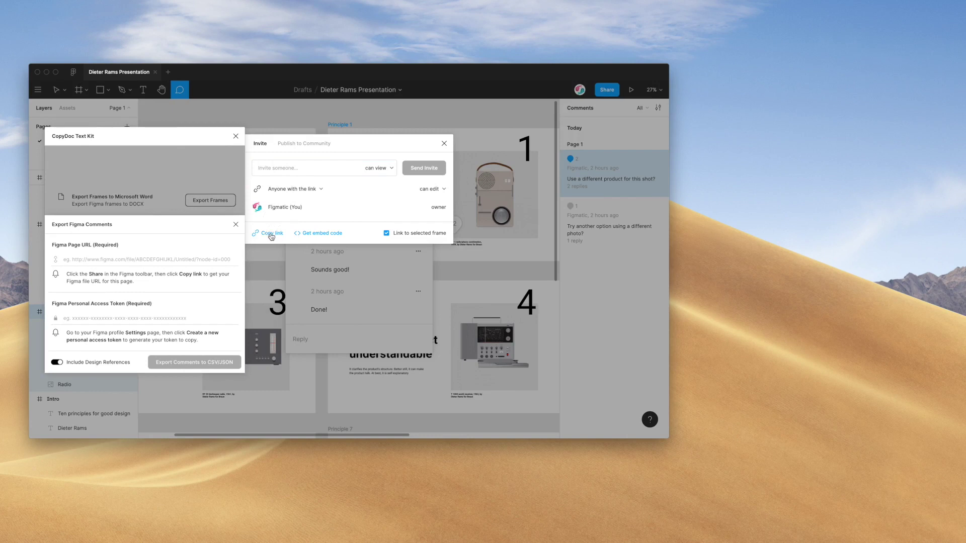
{"action": "left_click", "coordinate": [272, 236]}
{"action": "left_click", "coordinate": [444, 144]}
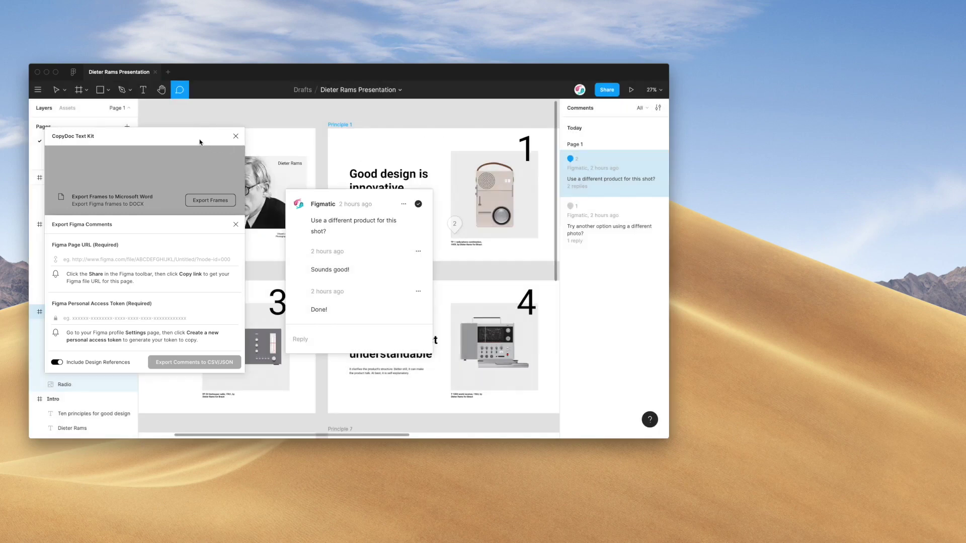
Paste the Dieter Rams Presentation link into CopyDoc's Figma Page URL field and check it.
{"action": "left_click_drag", "start_coordinate": [204, 141], "coordinate": [516, 128]}
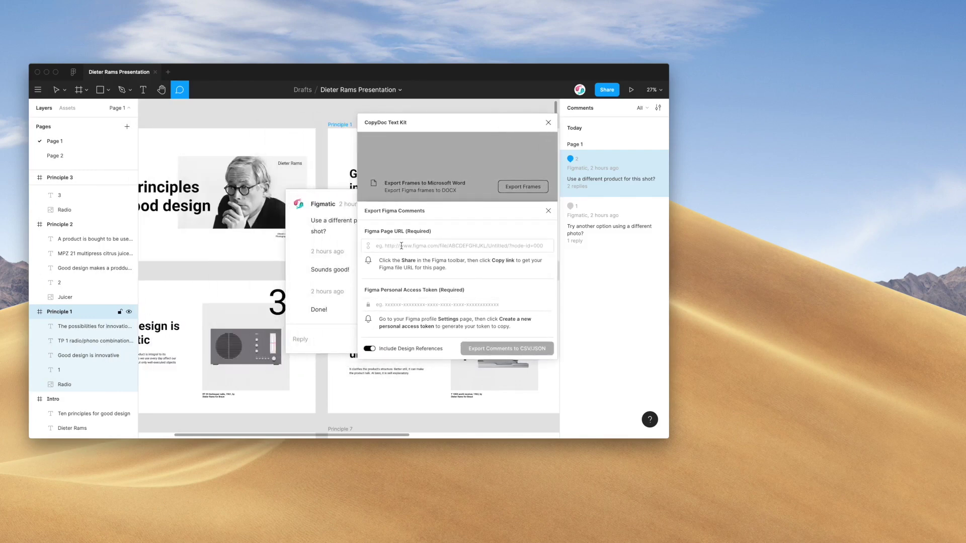
{"action": "left_click", "coordinate": [402, 246]}
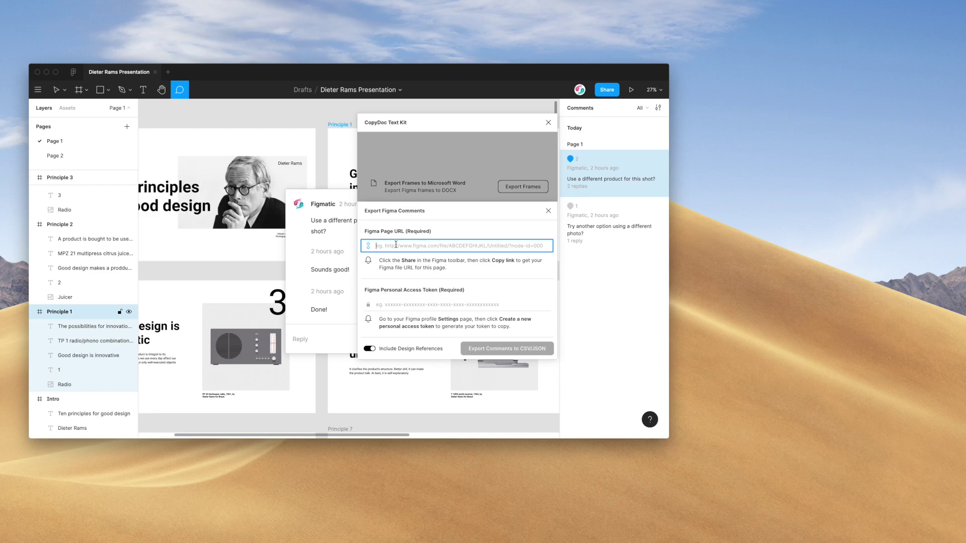
{"action": "key", "text": "cmd+v"}
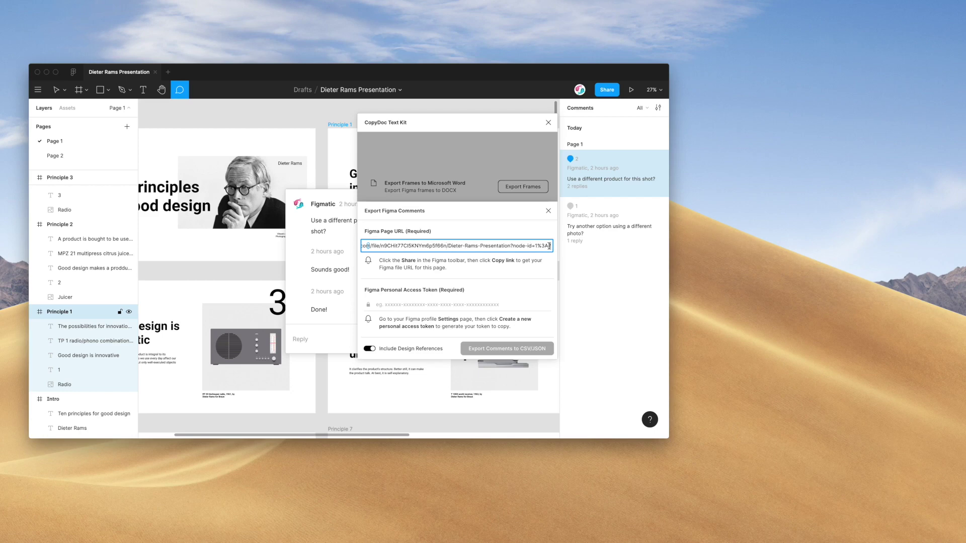
{"action": "left_click_drag", "start_coordinate": [551, 246], "coordinate": [408, 246]}
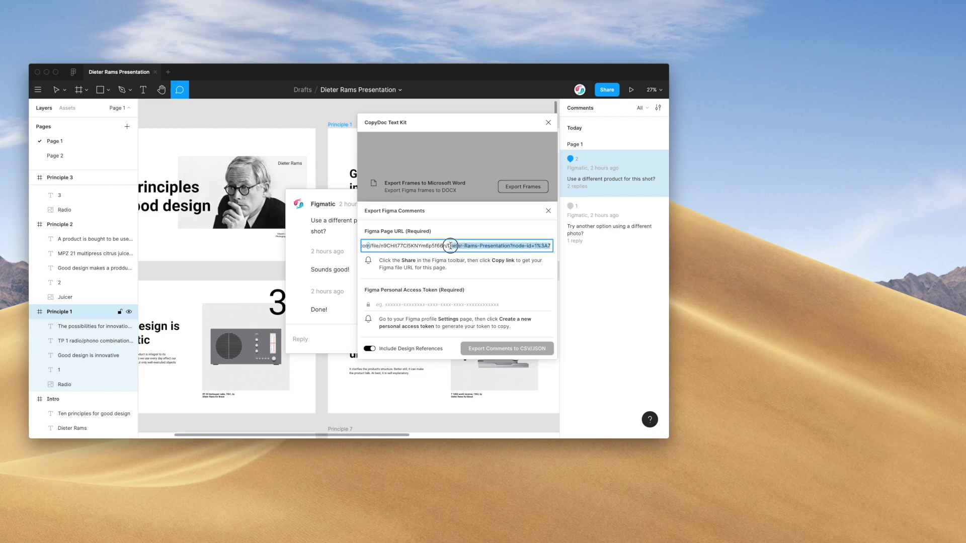
{"action": "left_click", "coordinate": [412, 261]}
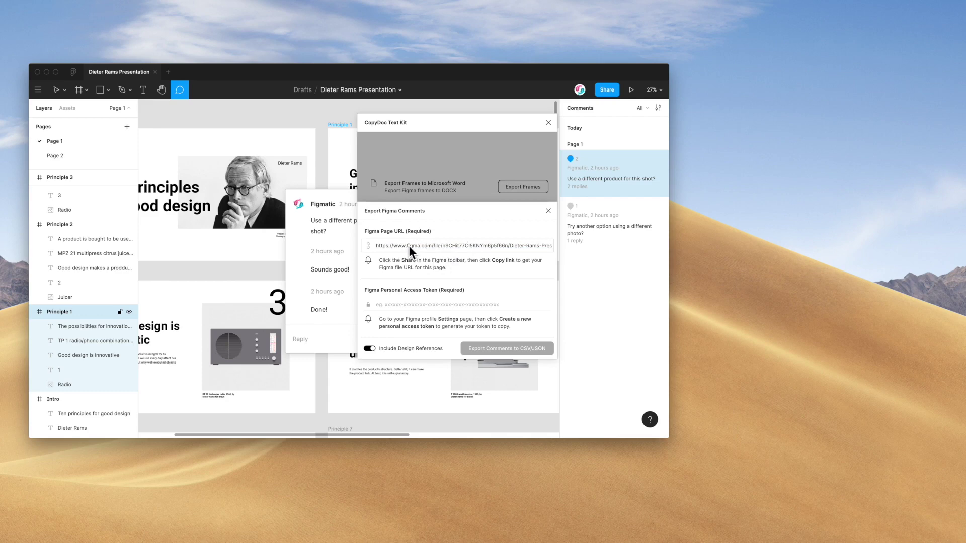
{"action": "left_click_drag", "start_coordinate": [443, 126], "coordinate": [473, 143]}
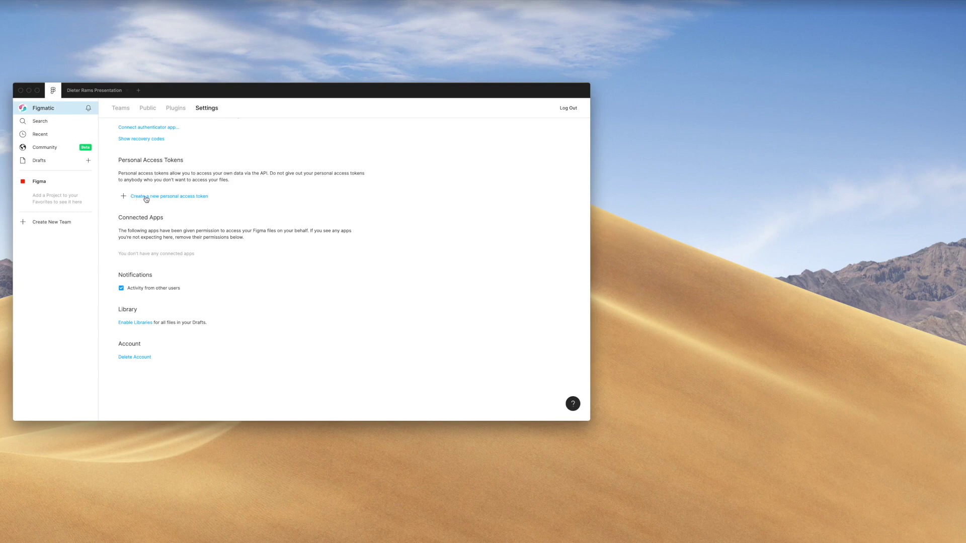
Create a personal access token named CopyDoc and select the generated token for copying.
{"action": "left_click", "coordinate": [185, 199]}
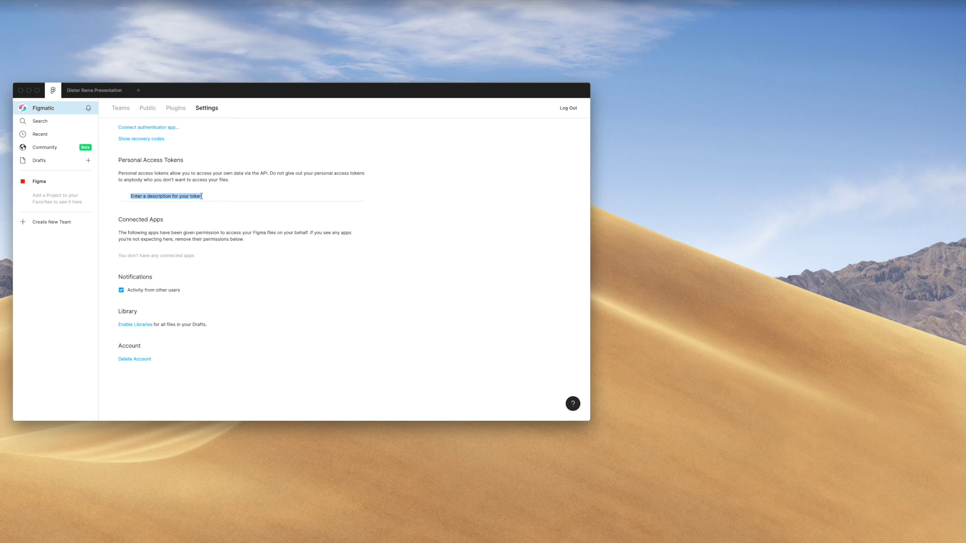
{"action": "type", "text": "c"}
{"action": "key", "text": "Escape"}
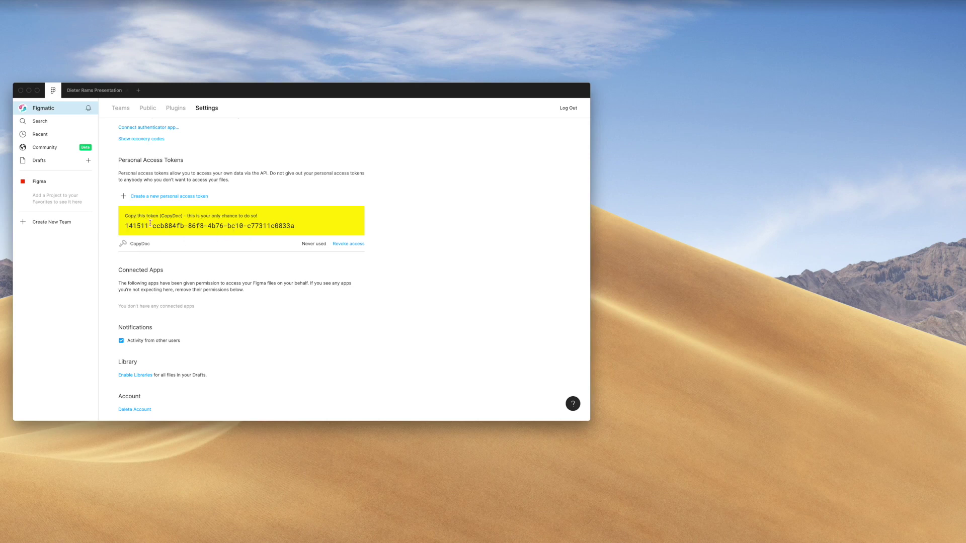
{"action": "left_click_drag", "start_coordinate": [125, 226], "coordinate": [266, 226]}
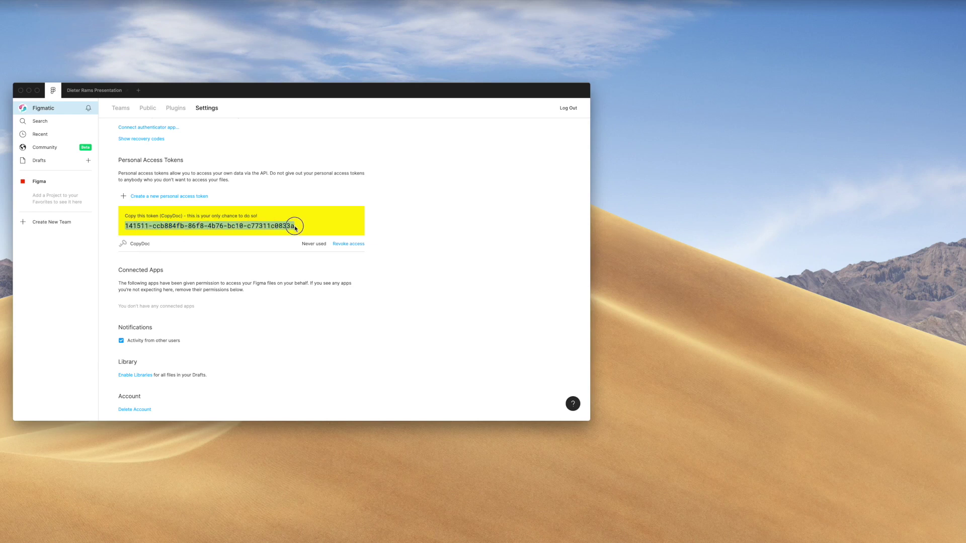
{"action": "left_click_drag", "start_coordinate": [265, 226], "coordinate": [283, 226]}
{"action": "left_click", "coordinate": [89, 92]}
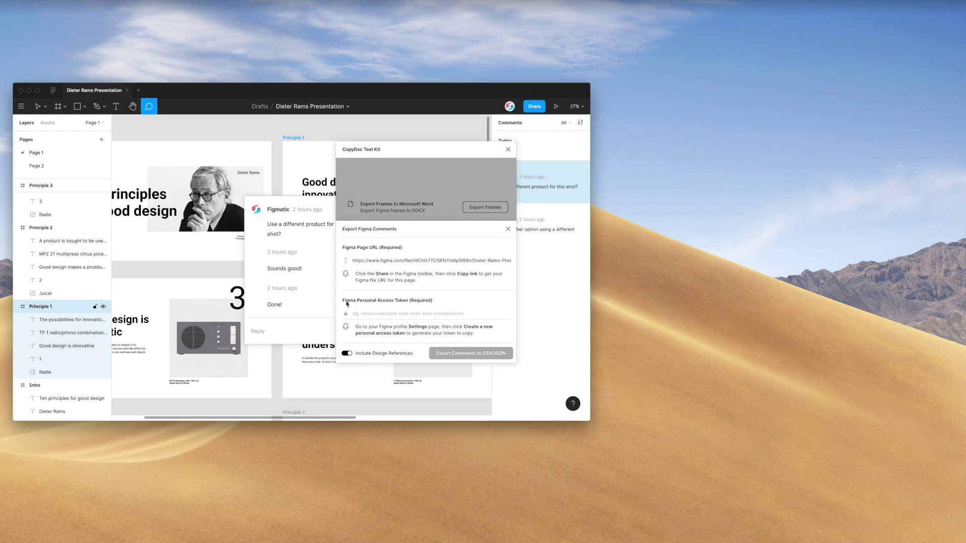
Paste the CopyDoc token into the export form's Personal Access Token field.
{"action": "left_click", "coordinate": [389, 313]}
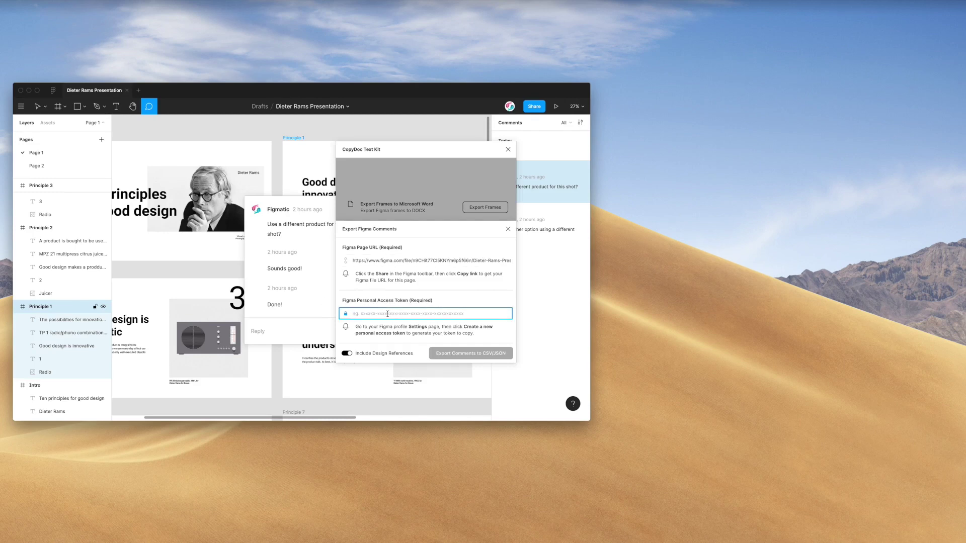
{"action": "key", "text": "ctrl+v"}
{"action": "left_click", "coordinate": [442, 332]}
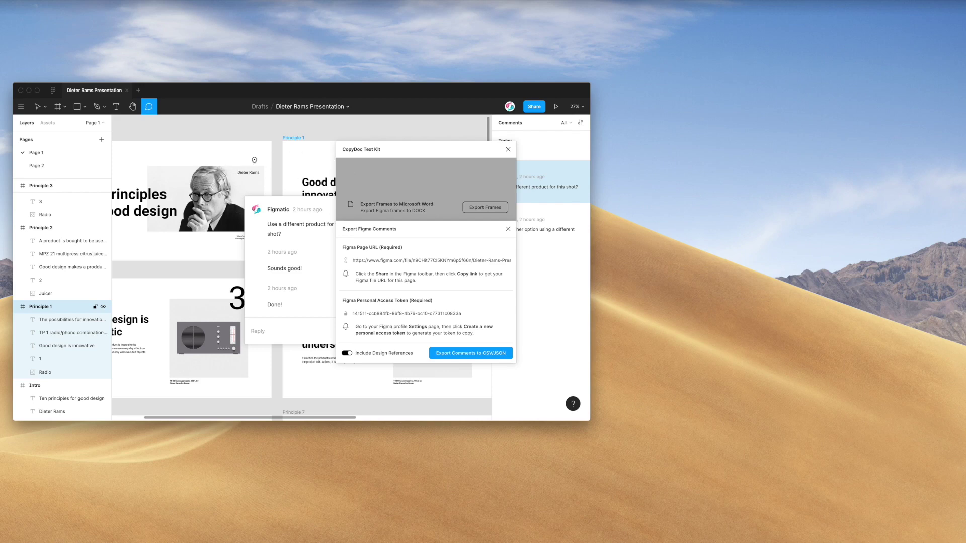
{"action": "left_click_drag", "start_coordinate": [391, 150], "coordinate": [373, 158]}
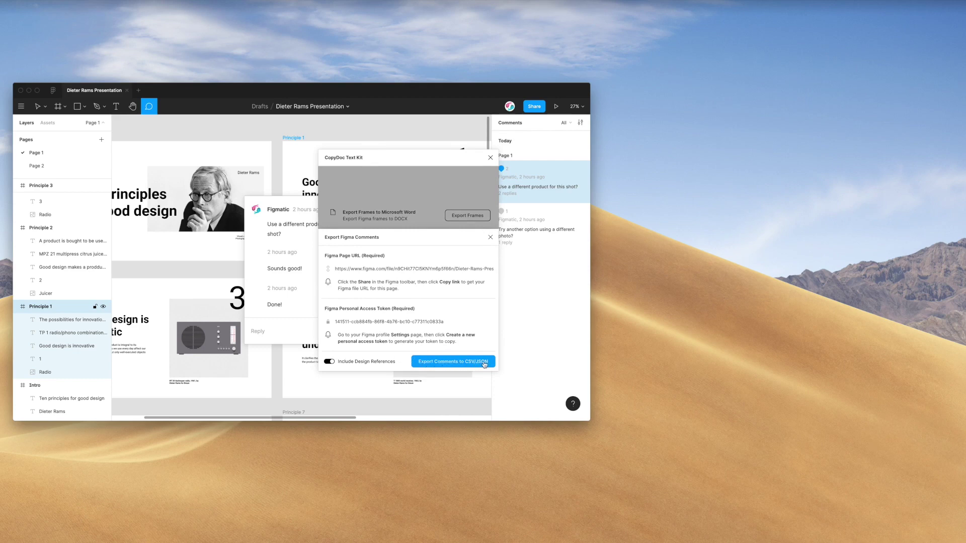
Export the comments to CSV/JSON, download them, and save the ZIP to the Desktop.
{"action": "left_click", "coordinate": [451, 363]}
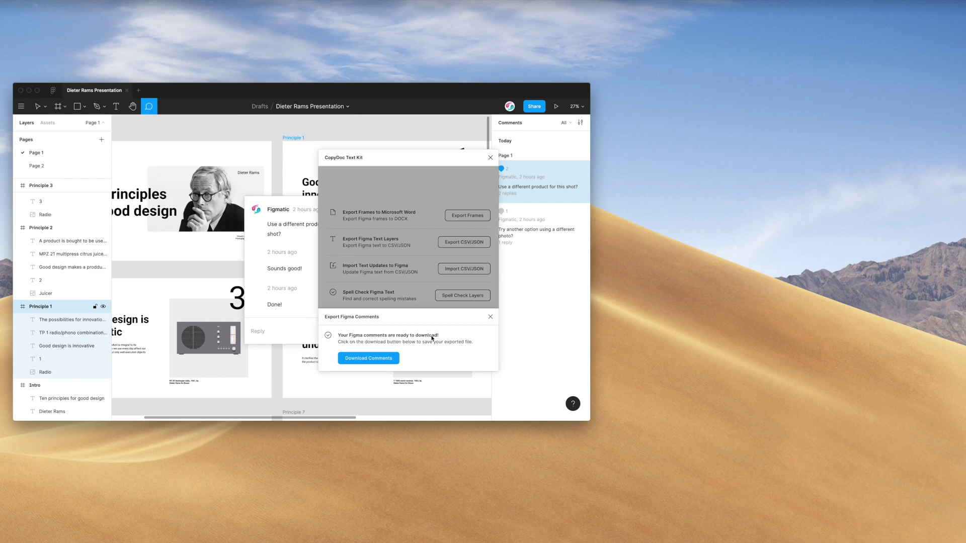
{"action": "left_click", "coordinate": [369, 358]}
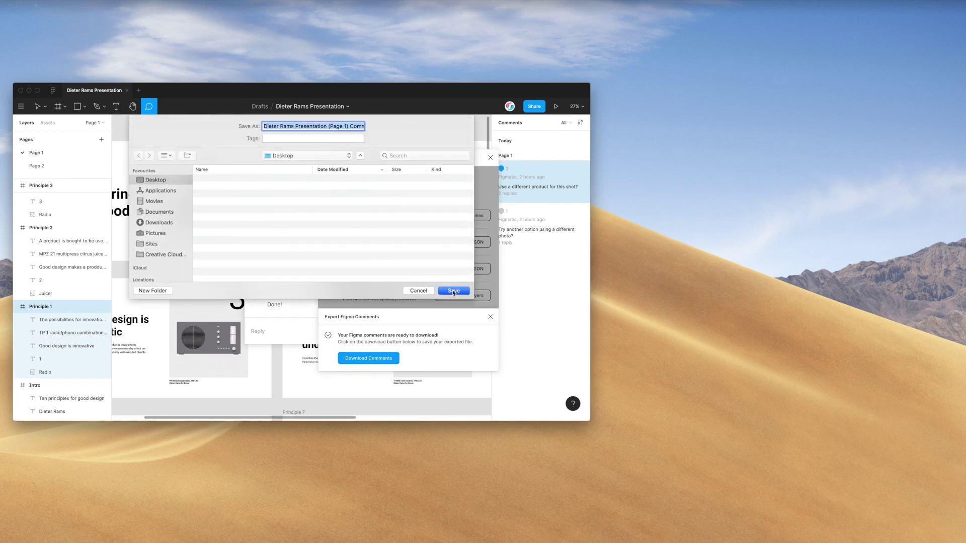
{"action": "left_click", "coordinate": [453, 291]}
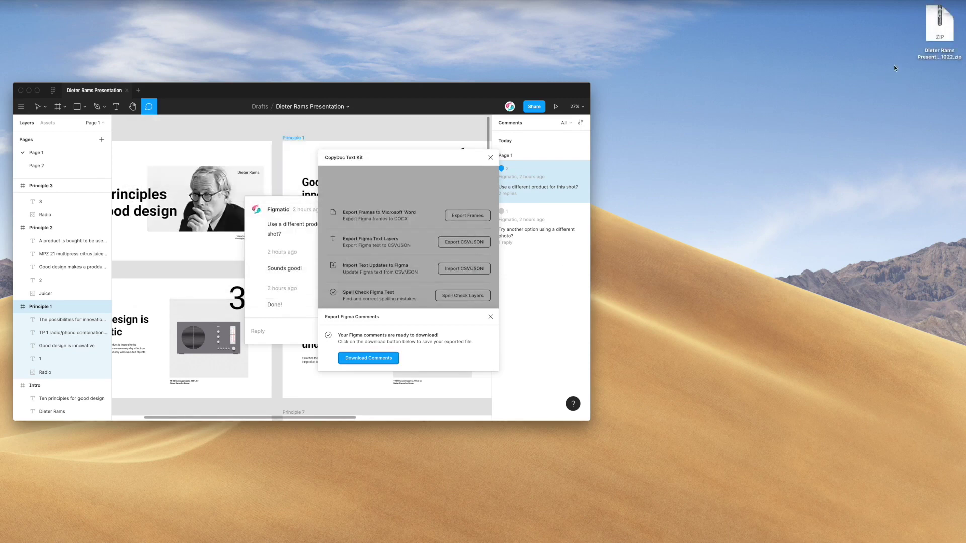
Extract the comments ZIP on the desktop and open the resulting folder beside Figma.
{"action": "left_click", "coordinate": [936, 38]}
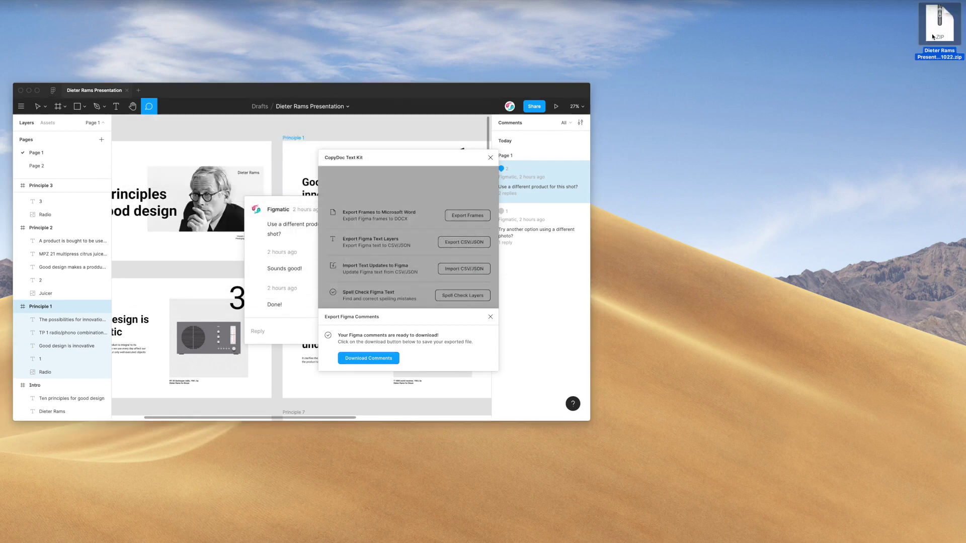
{"action": "double_click", "coordinate": [933, 36]}
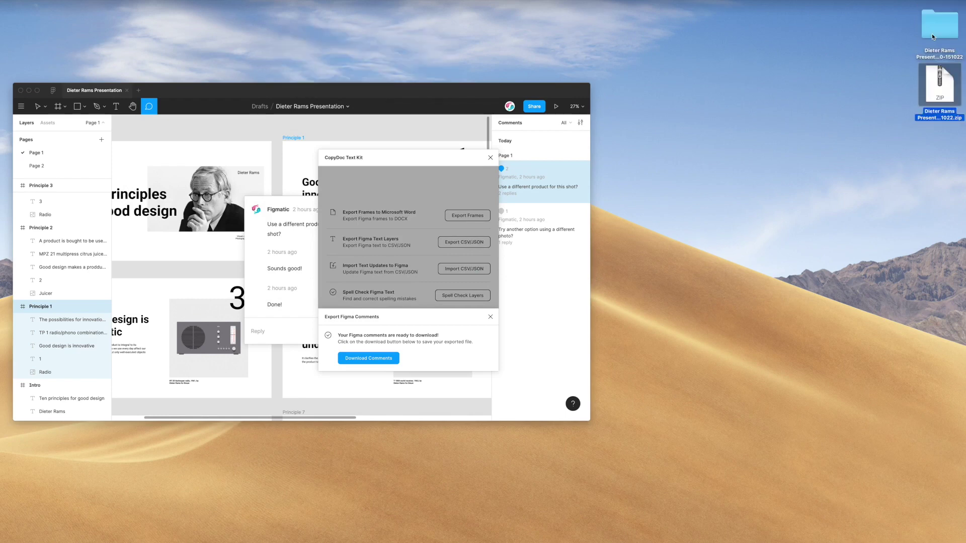
{"action": "left_click", "coordinate": [933, 25]}
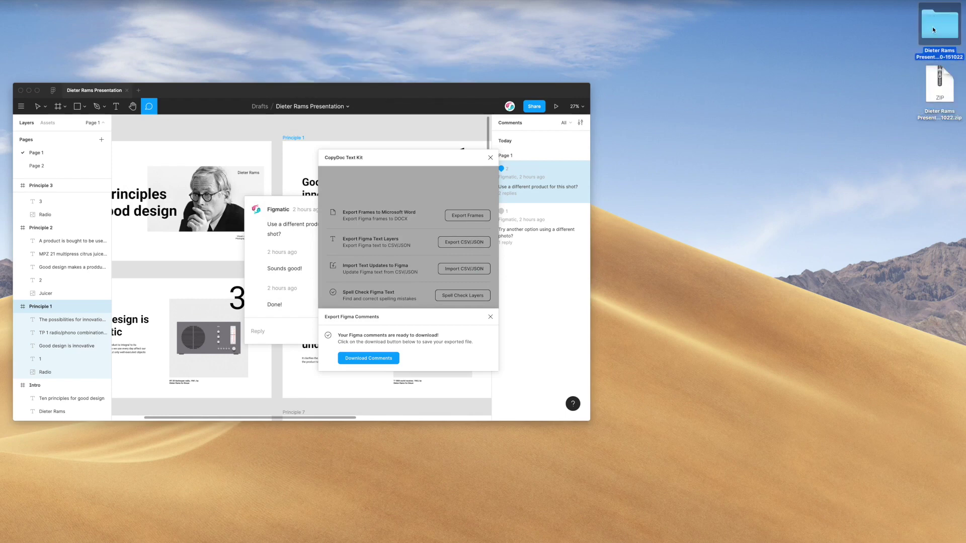
{"action": "double_click", "coordinate": [933, 29]}
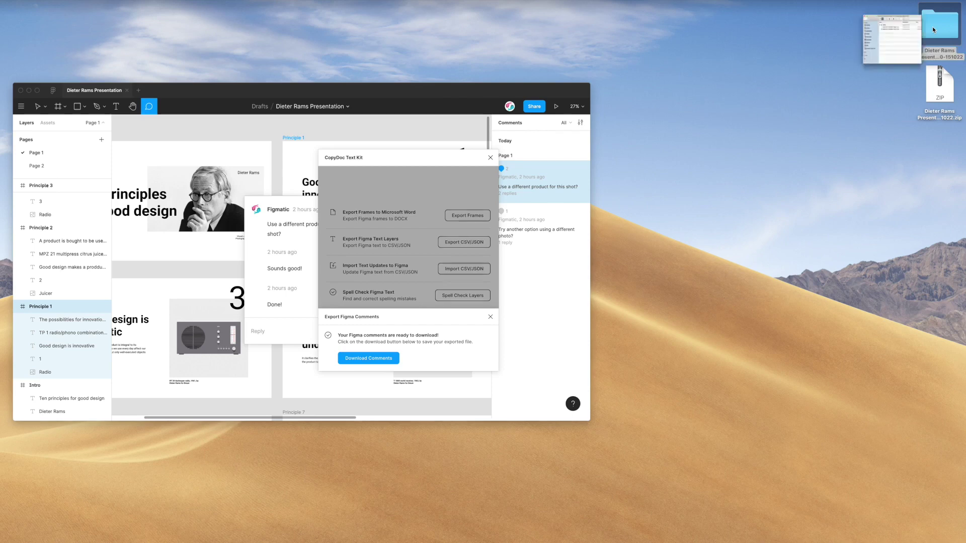
{"action": "left_click_drag", "start_coordinate": [310, 164], "coordinate": [755, 133]}
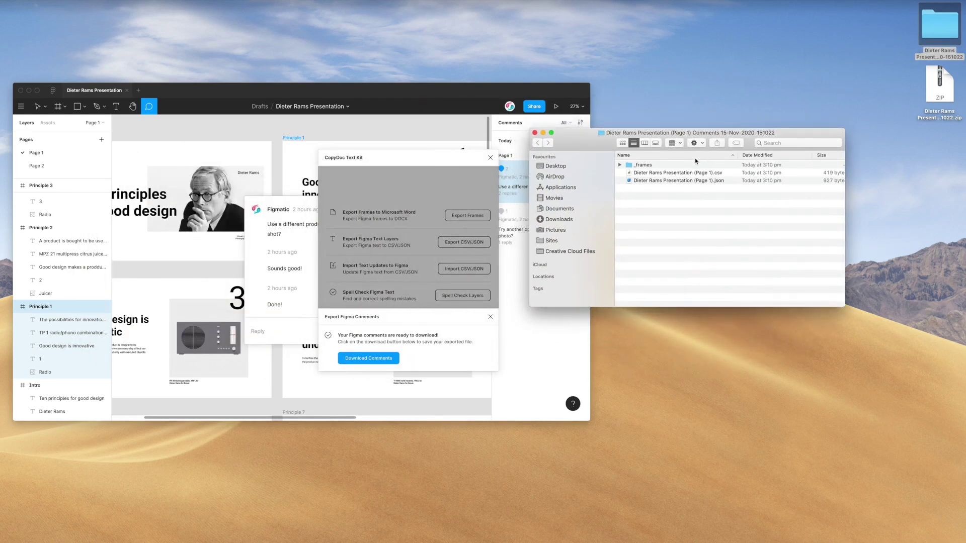
Check the CSV and JSON files, then open _frames and select 1-principle-1.png.
{"action": "left_click", "coordinate": [663, 174]}
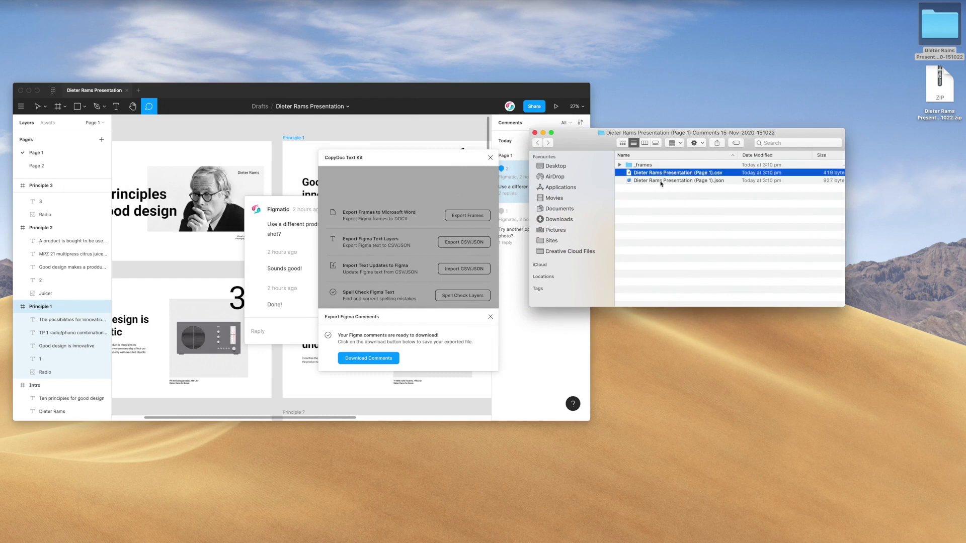
{"action": "left_click", "coordinate": [661, 181]}
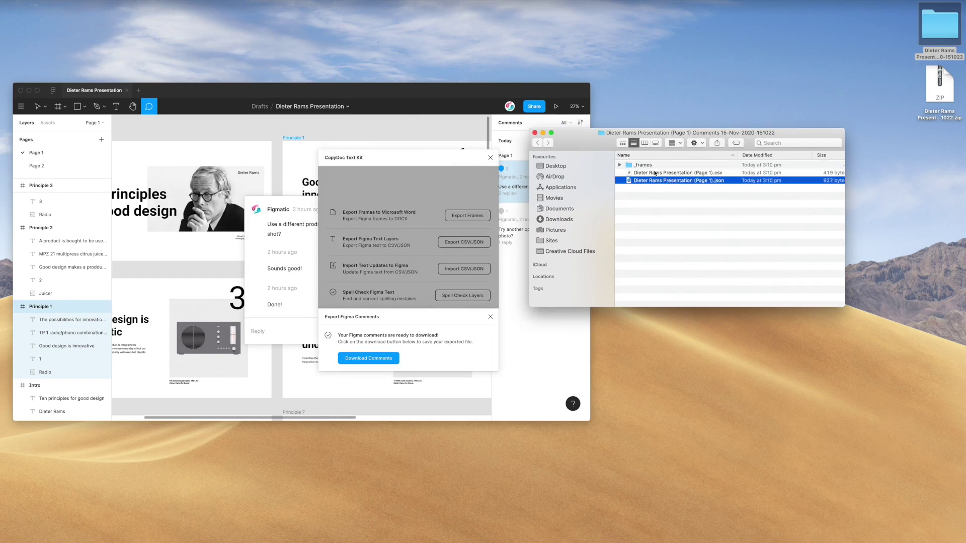
{"action": "left_click", "coordinate": [644, 167]}
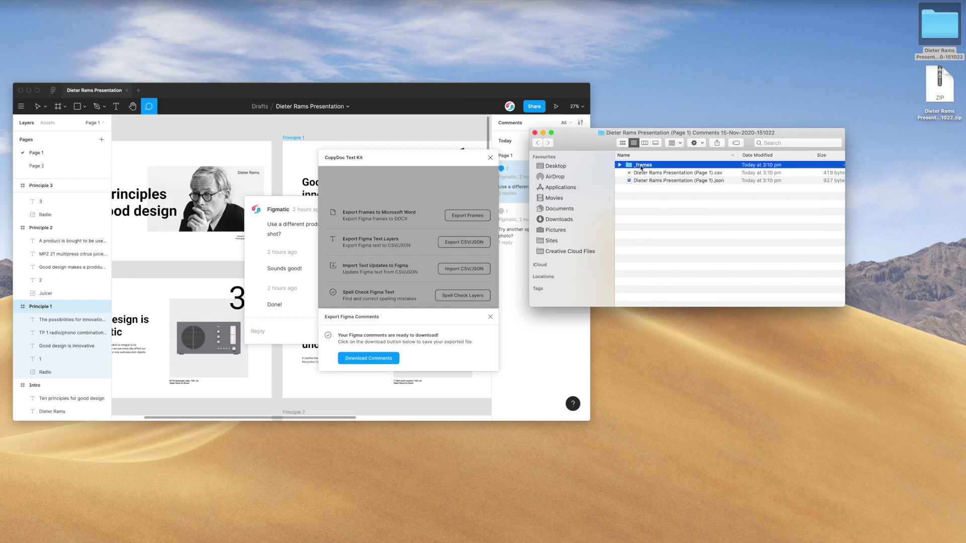
{"action": "double_click", "coordinate": [642, 167]}
{"action": "left_click", "coordinate": [648, 166]}
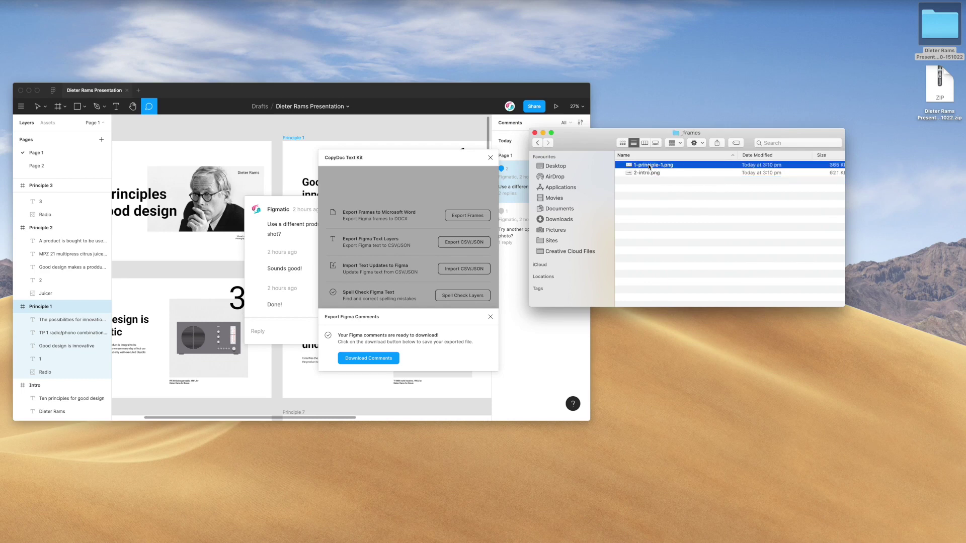
{"action": "left_click", "coordinate": [462, 163]}
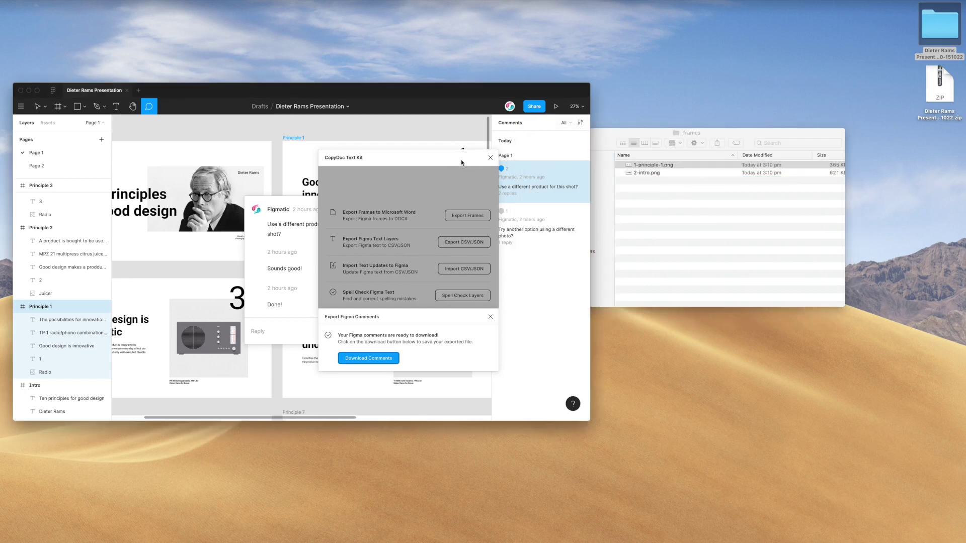
Close CopyDoc, preview 1-principle-1.png in Quick Look, then move on to 2-intro.png.
{"action": "left_click", "coordinate": [490, 157]}
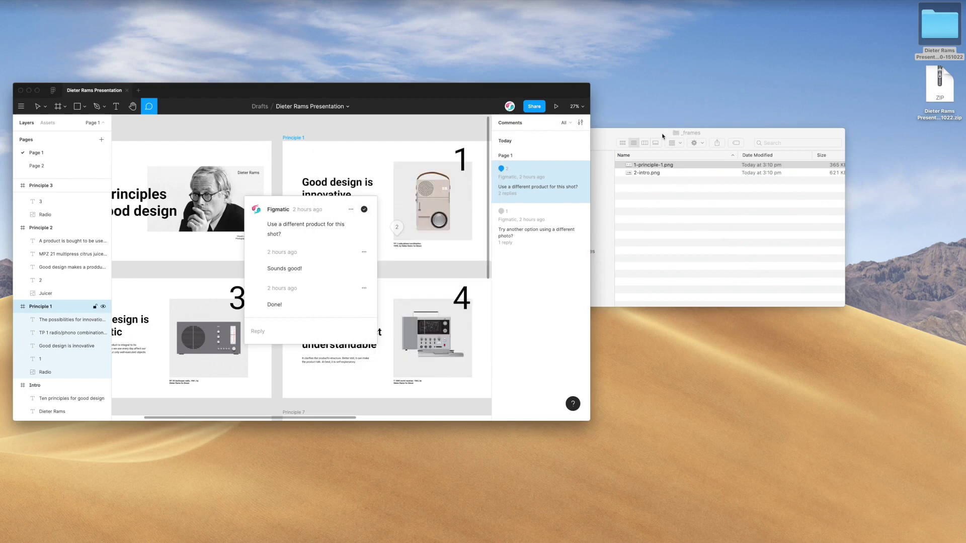
{"action": "left_click_drag", "start_coordinate": [653, 155], "coordinate": [674, 158]}
{"action": "key", "text": "space"}
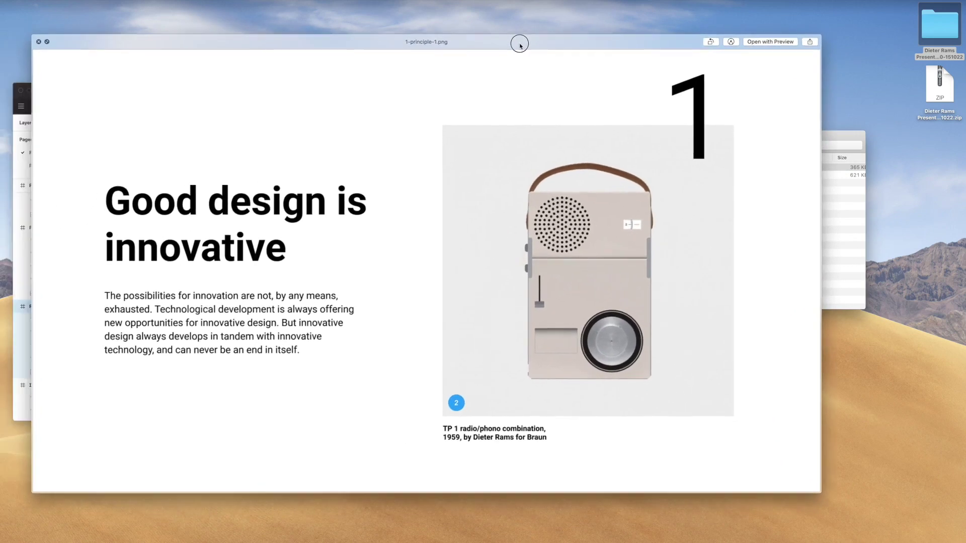
{"action": "left_click_drag", "start_coordinate": [516, 47], "coordinate": [523, 42]}
{"action": "mouse_move", "coordinate": [36, 35]}
{"action": "left_mouse_down"}
{"action": "mouse_move", "coordinate": [344, 214]}
{"action": "mouse_move", "coordinate": [420, 124]}
{"action": "left_mouse_up"}
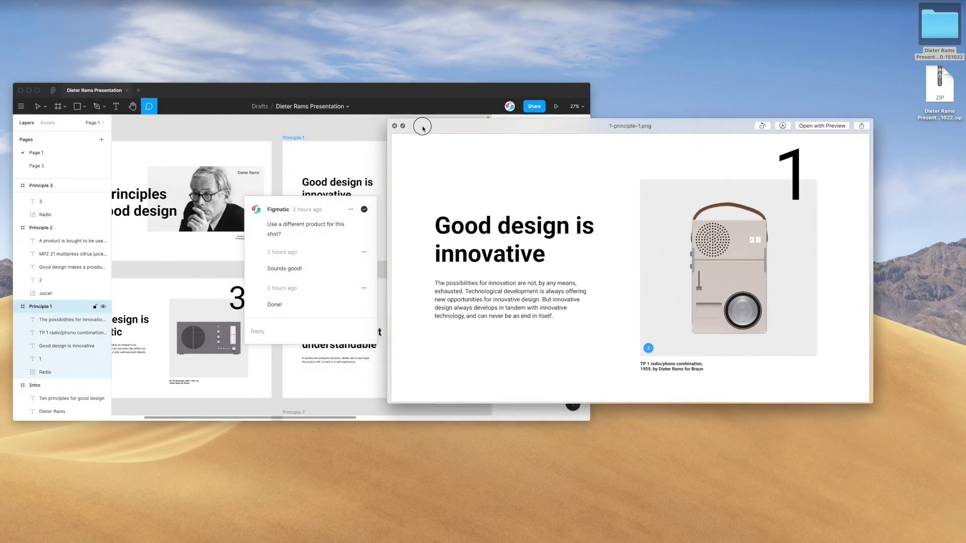
{"action": "scroll", "coordinate": [311, 216], "scroll_direction": "right", "scroll_amount": 5}
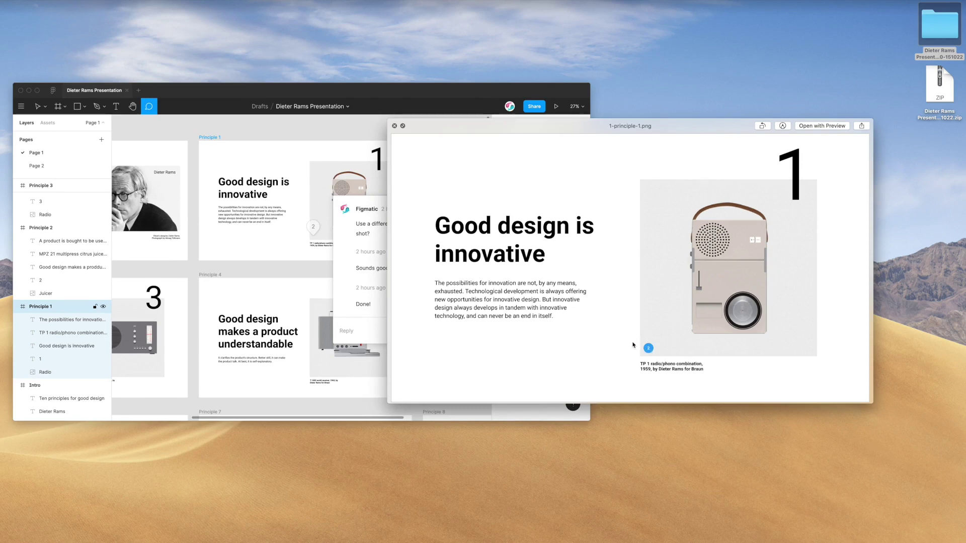
{"action": "key", "text": "Right"}
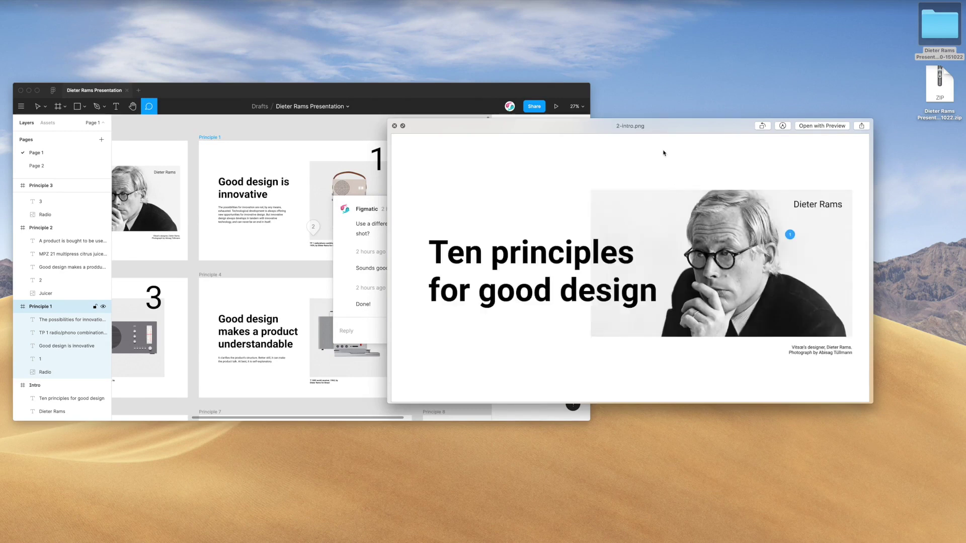
Reposition the 2-intro.png preview and show the Figma canvas comments beside it.
{"action": "left_click_drag", "start_coordinate": [647, 125], "coordinate": [639, 130]}
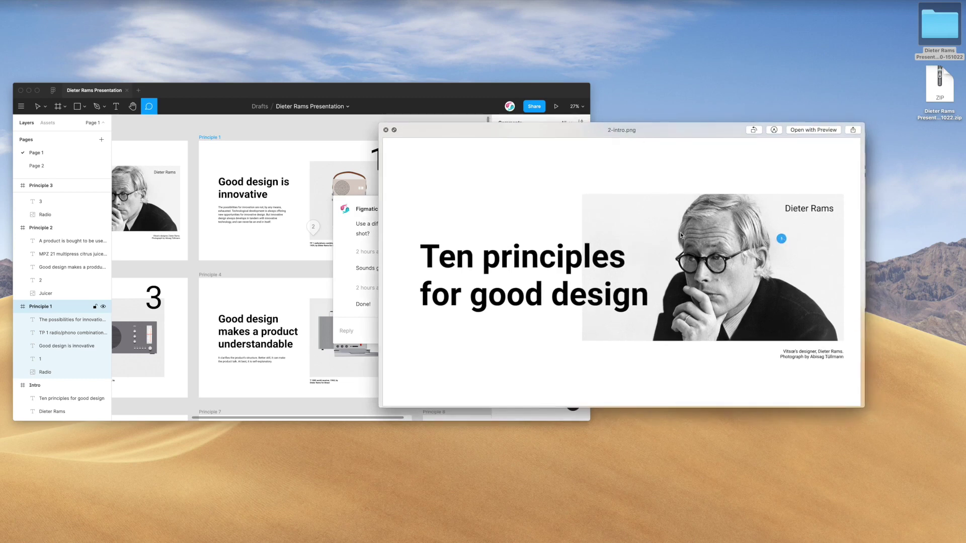
{"action": "scroll", "coordinate": [302, 204], "scroll_direction": "left", "scroll_amount": 2}
{"action": "scroll", "coordinate": [256, 134], "scroll_direction": "left", "scroll_amount": 5}
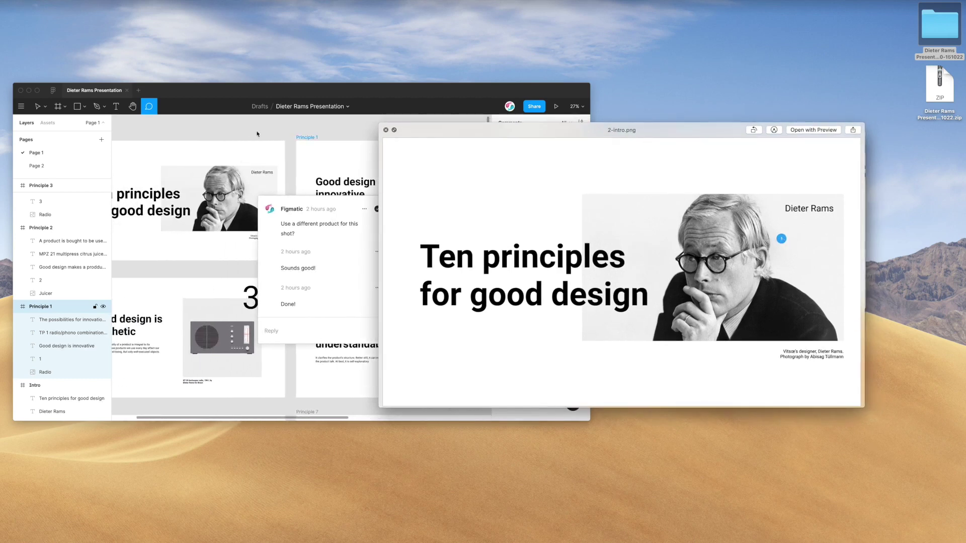
{"action": "left_click", "coordinate": [256, 134]}
{"action": "scroll", "coordinate": [257, 134], "scroll_direction": "left", "scroll_amount": 2}
{"action": "left_click", "coordinate": [37, 107]}
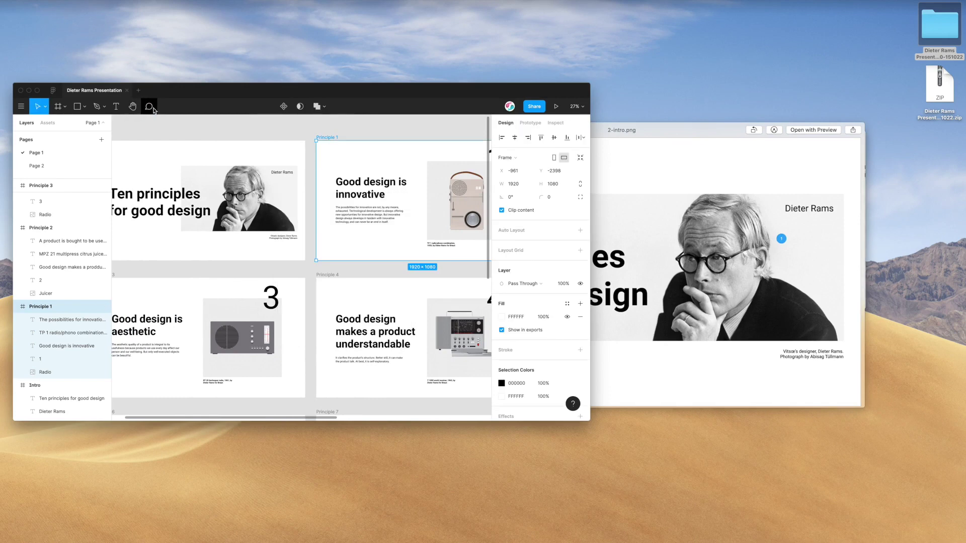
{"action": "left_click", "coordinate": [150, 106]}
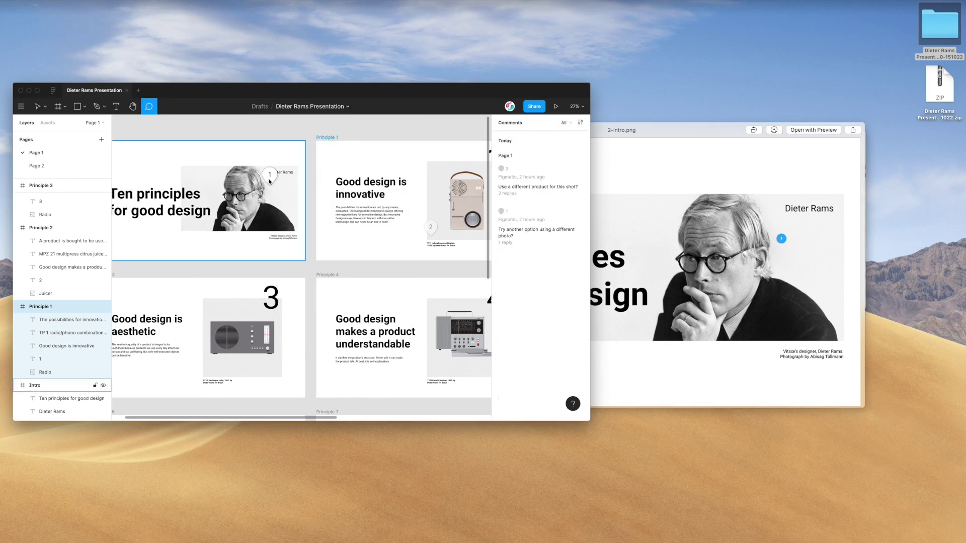
Move the 2-intro.png preview aside and take Finder back to the comments export folder.
{"action": "left_click_drag", "start_coordinate": [626, 130], "coordinate": [617, 133]}
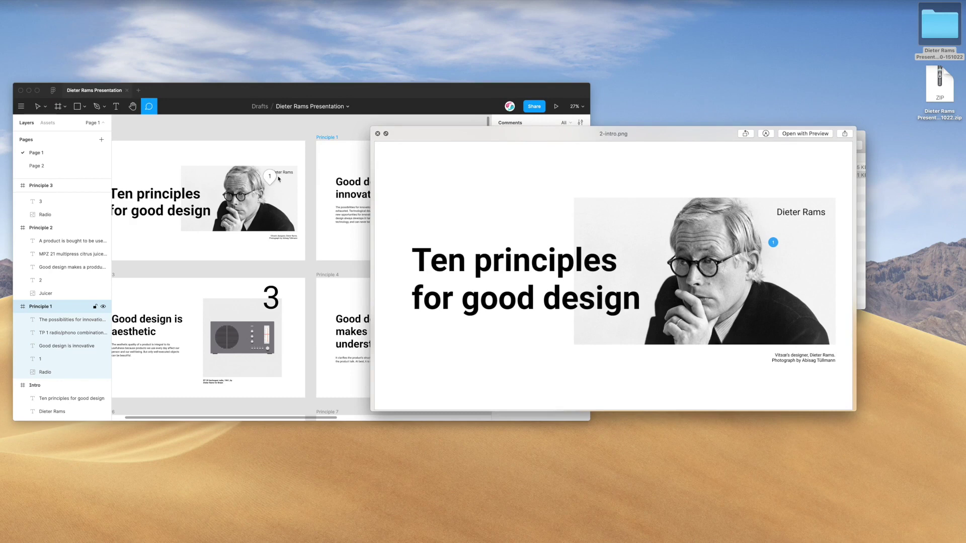
{"action": "left_click_drag", "start_coordinate": [589, 133], "coordinate": [568, 137]}
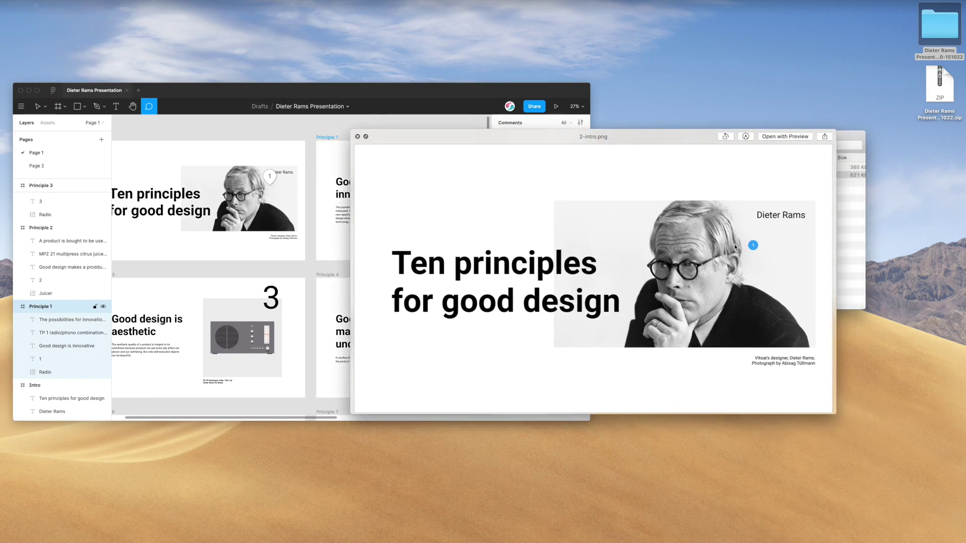
{"action": "mouse_move", "coordinate": [688, 139]}
{"action": "left_mouse_down"}
{"action": "mouse_move", "coordinate": [393, 42]}
{"action": "mouse_move", "coordinate": [314, 70]}
{"action": "mouse_move", "coordinate": [371, 43]}
{"action": "mouse_move", "coordinate": [382, 51]}
{"action": "left_mouse_up"}
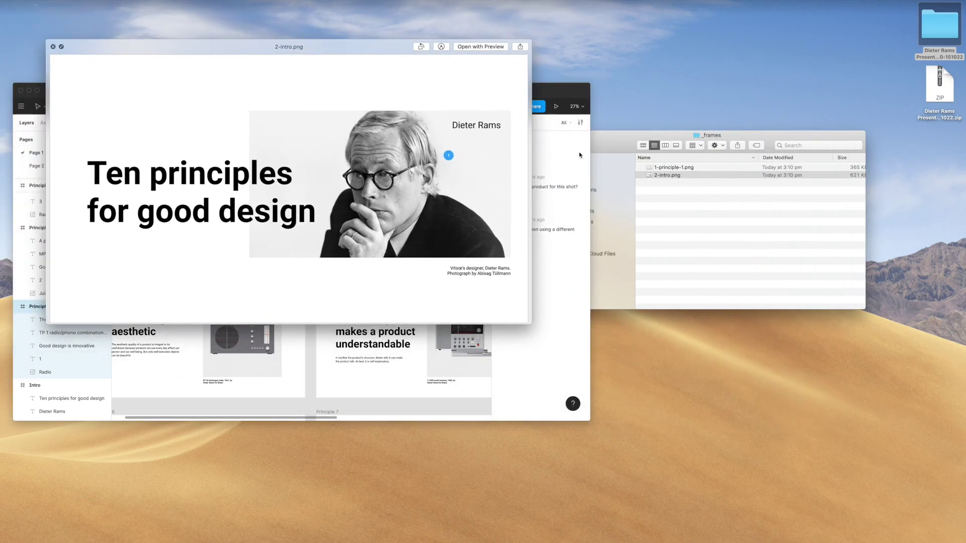
{"action": "left_click_drag", "start_coordinate": [604, 145], "coordinate": [606, 153]}
{"action": "left_click", "coordinate": [560, 154]}
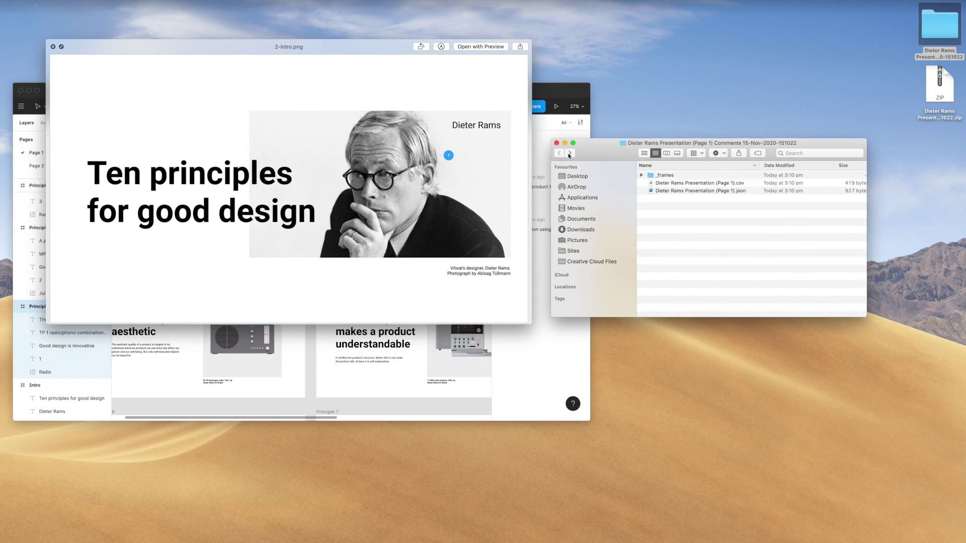
Close the 2-intro.png preview and select the comments CSV, checking its context menu.
{"action": "left_click", "coordinate": [53, 47]}
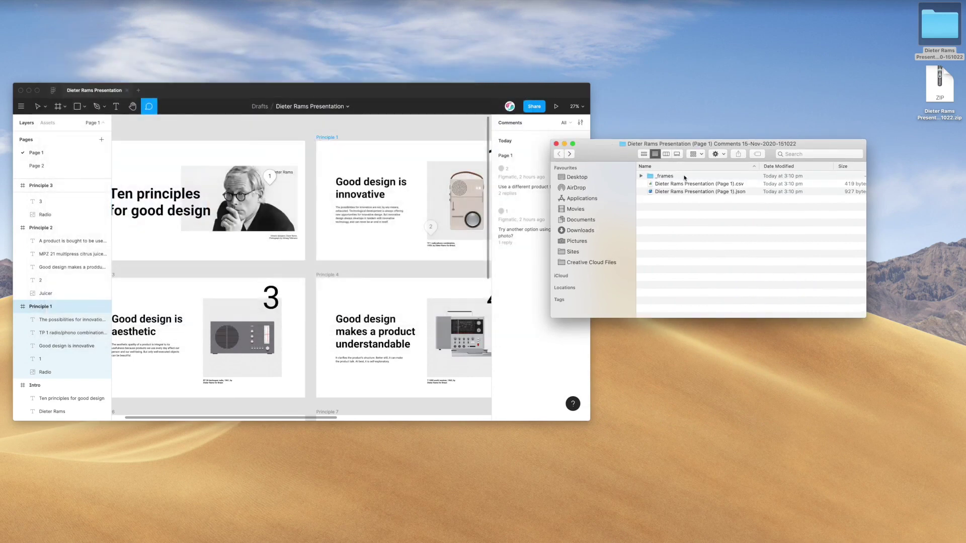
{"action": "left_click_drag", "start_coordinate": [614, 153], "coordinate": [550, 157]}
{"action": "left_click", "coordinate": [614, 188]}
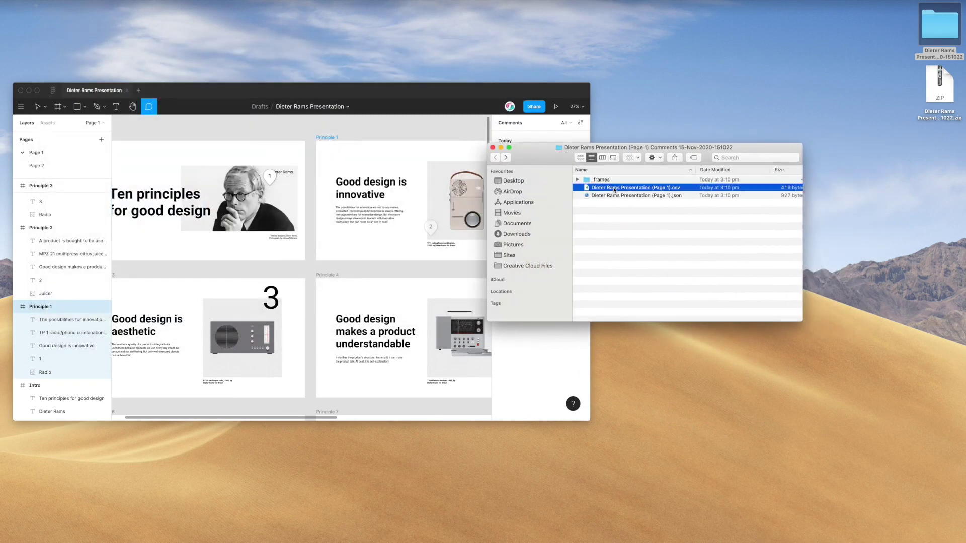
{"action": "left_click", "coordinate": [618, 189], "text": "super"}
{"action": "left_click", "coordinate": [621, 189]}
{"action": "right_click", "coordinate": [620, 189]}
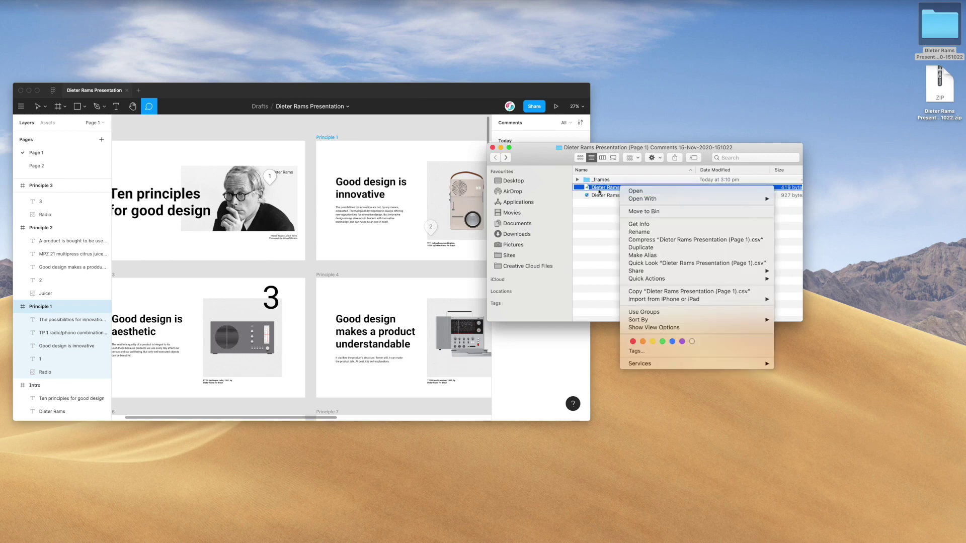
{"action": "left_click", "coordinate": [608, 191]}
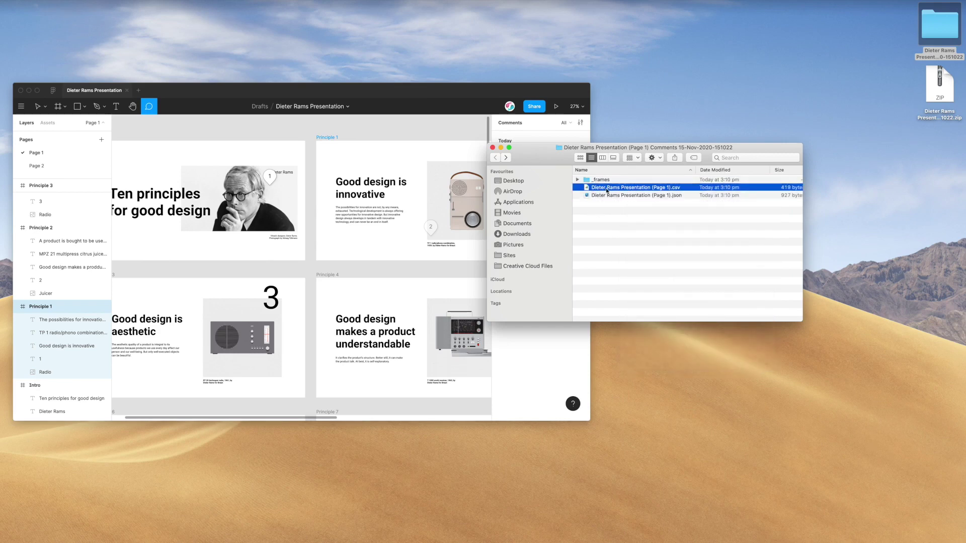
{"action": "left_click", "coordinate": [602, 192]}
Open the comments CSV in Numbers and arrange it beside Figma's Intro comment thread.
{"action": "double_click", "coordinate": [594, 190]}
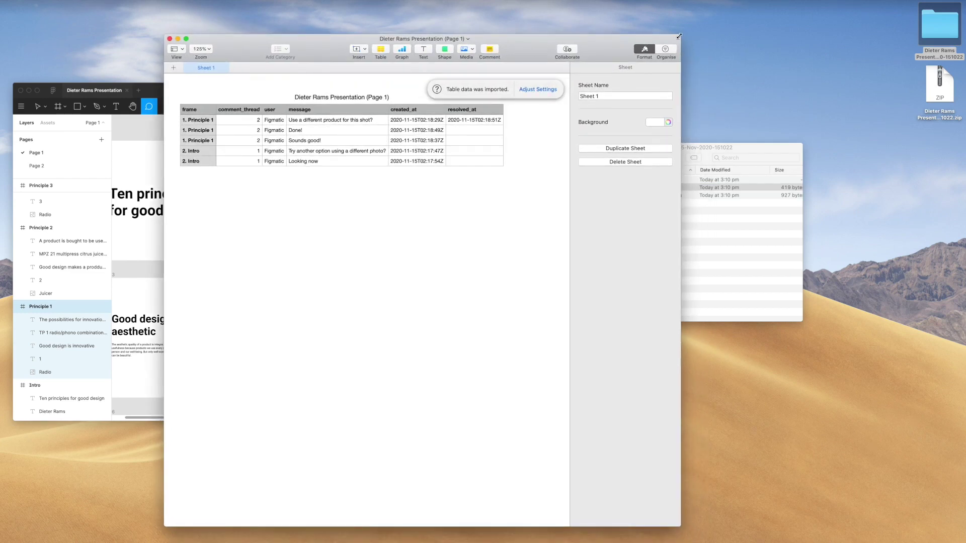
{"action": "mouse_move", "coordinate": [680, 36]}
{"action": "left_mouse_down"}
{"action": "mouse_move", "coordinate": [692, 58]}
{"action": "mouse_move", "coordinate": [798, 123]}
{"action": "left_mouse_up"}
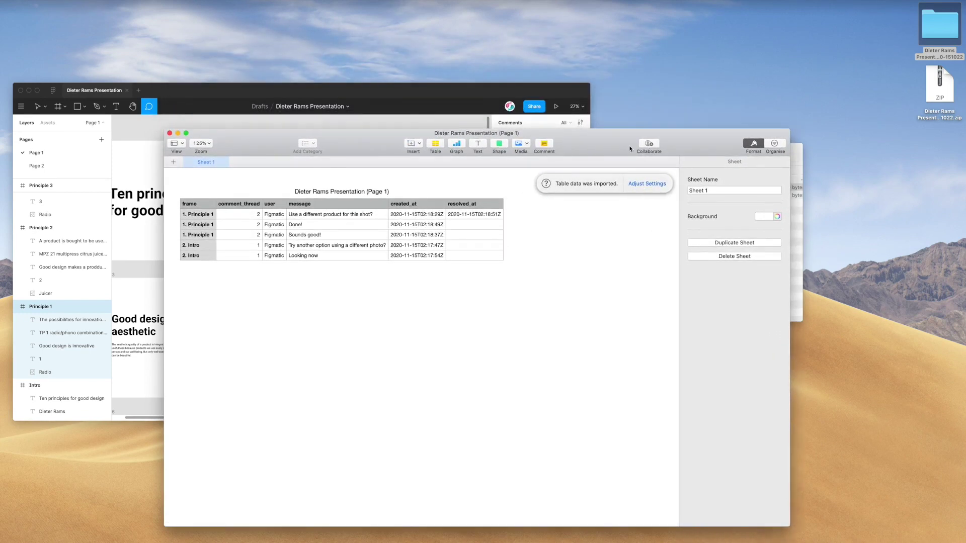
{"action": "left_click_drag", "start_coordinate": [597, 137], "coordinate": [701, 114]}
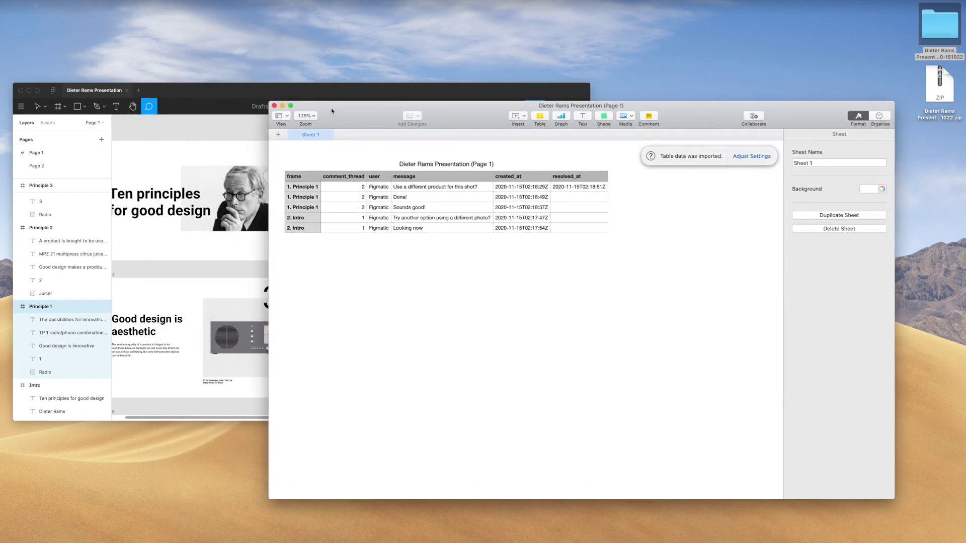
{"action": "left_click_drag", "start_coordinate": [332, 111], "coordinate": [327, 110]}
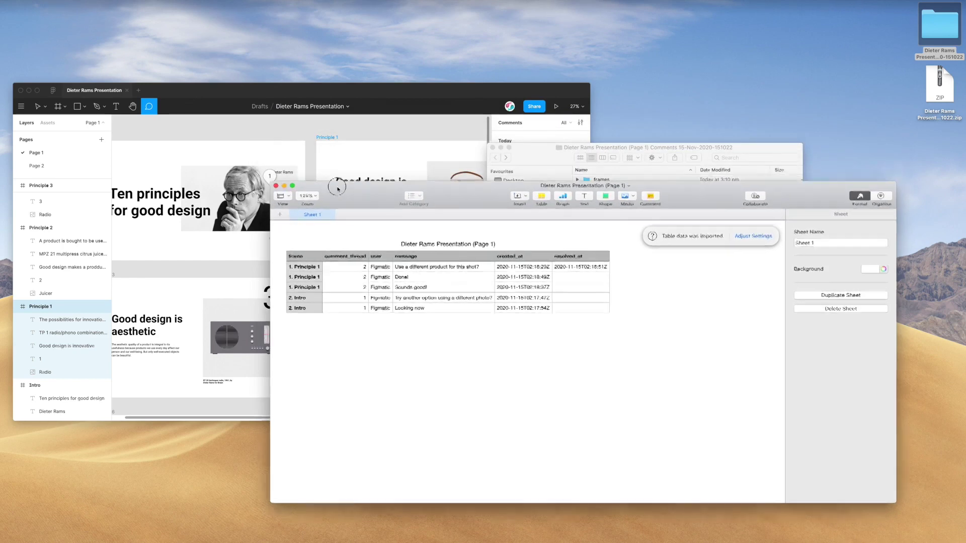
{"action": "left_click_drag", "start_coordinate": [347, 95], "coordinate": [256, 24]}
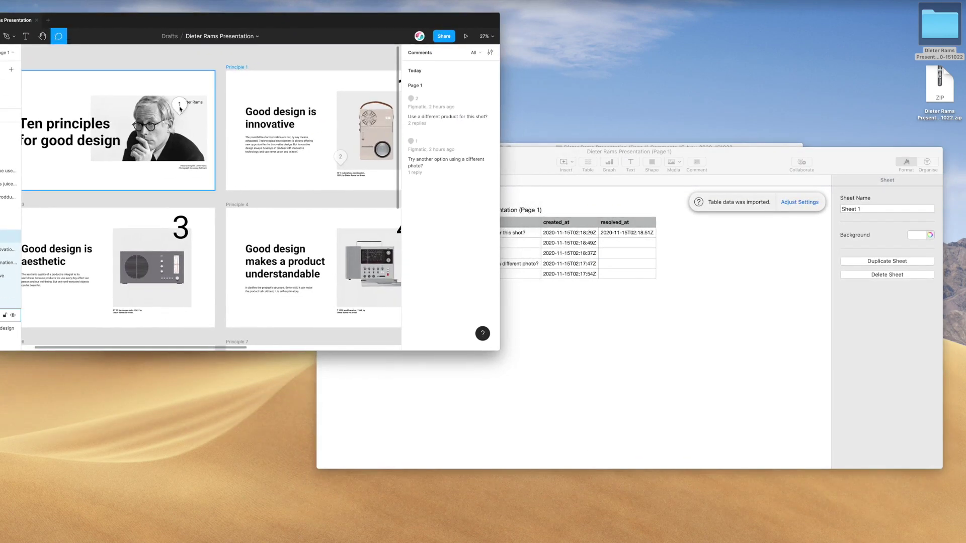
{"action": "left_click", "coordinate": [446, 161]}
{"action": "mouse_move", "coordinate": [538, 151]}
{"action": "left_mouse_down"}
{"action": "mouse_move", "coordinate": [545, 118]}
{"action": "mouse_move", "coordinate": [560, 125]}
{"action": "left_mouse_up"}
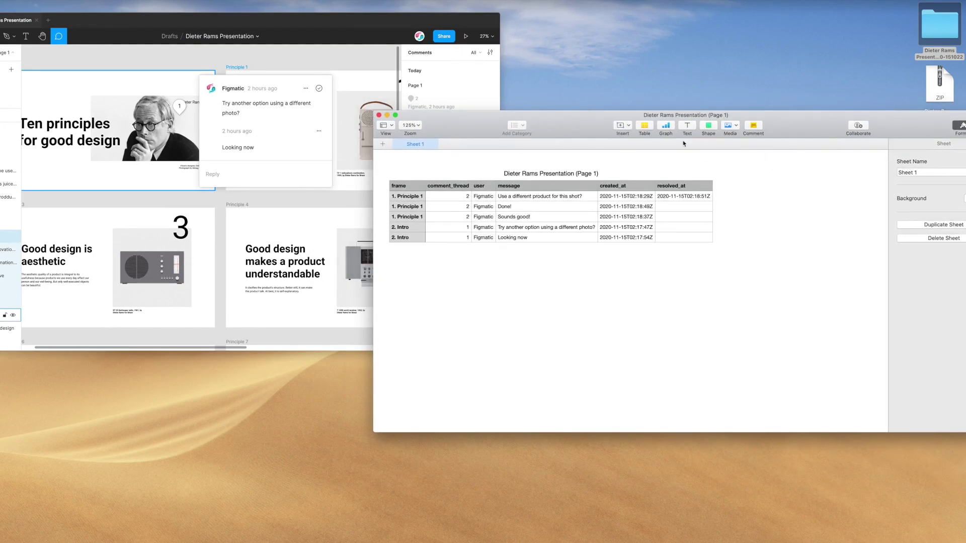
{"action": "left_click_drag", "start_coordinate": [604, 124], "coordinate": [557, 110]}
Zoom the Numbers sheet to 200% and select the 'Looking now' message cell.
{"action": "left_click", "coordinate": [363, 111]}
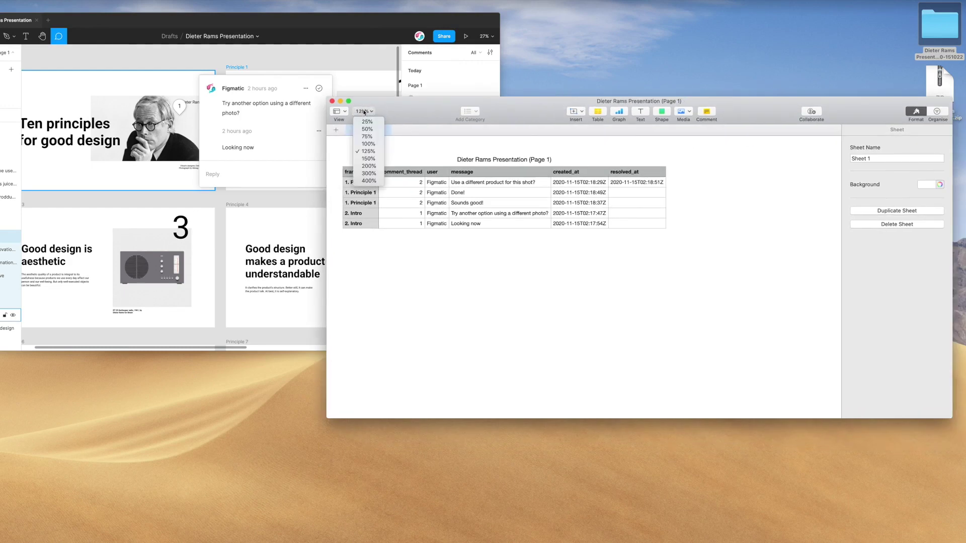
{"action": "left_click", "coordinate": [374, 168]}
{"action": "scroll", "coordinate": [431, 181], "scroll_direction": "right", "scroll_amount": 1}
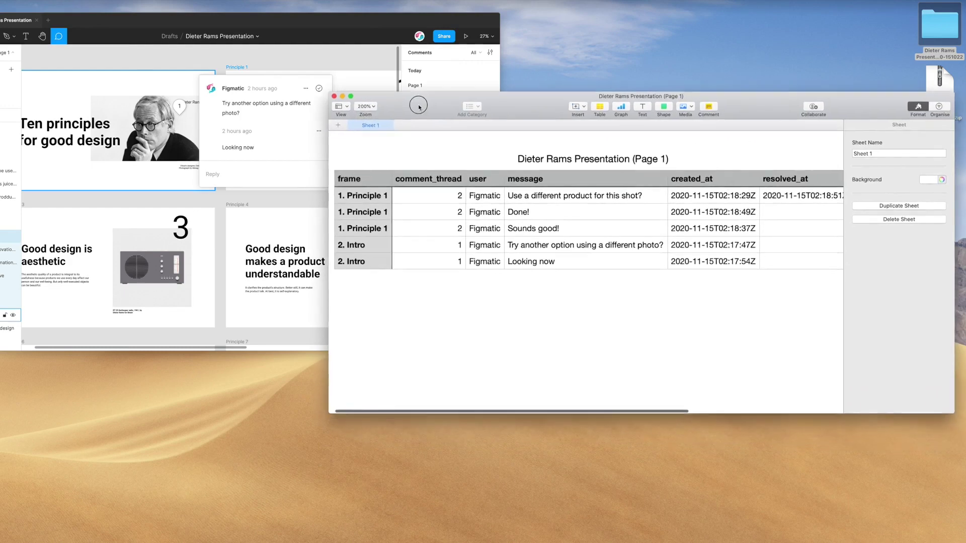
{"action": "left_click_drag", "start_coordinate": [416, 106], "coordinate": [422, 97]}
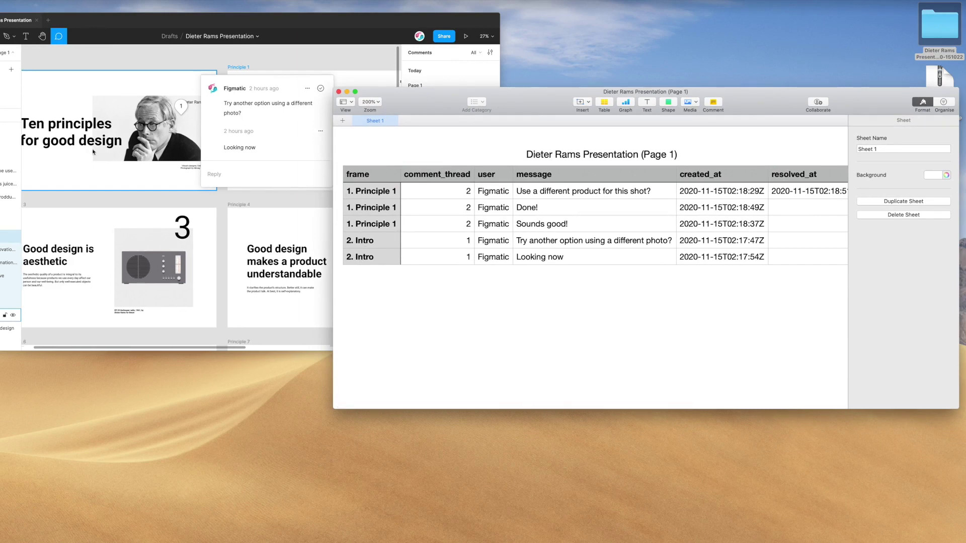
{"action": "scroll", "coordinate": [151, 151], "scroll_direction": "left", "scroll_amount": 3}
{"action": "scroll", "coordinate": [152, 151], "scroll_direction": "up", "scroll_amount": 1}
{"action": "scroll", "coordinate": [51, 85], "scroll_direction": "right", "scroll_amount": 2}
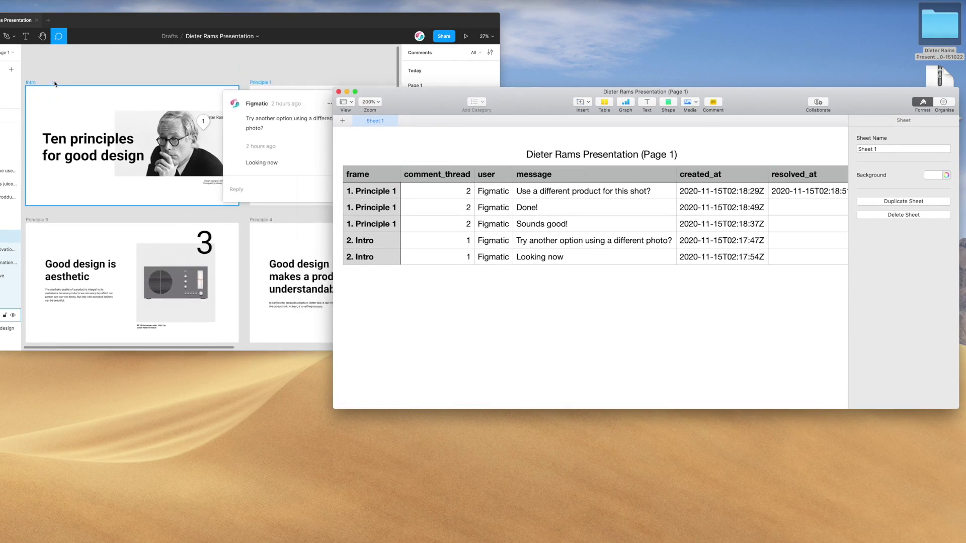
{"action": "scroll", "coordinate": [366, 257], "scroll_direction": "right", "scroll_amount": 1}
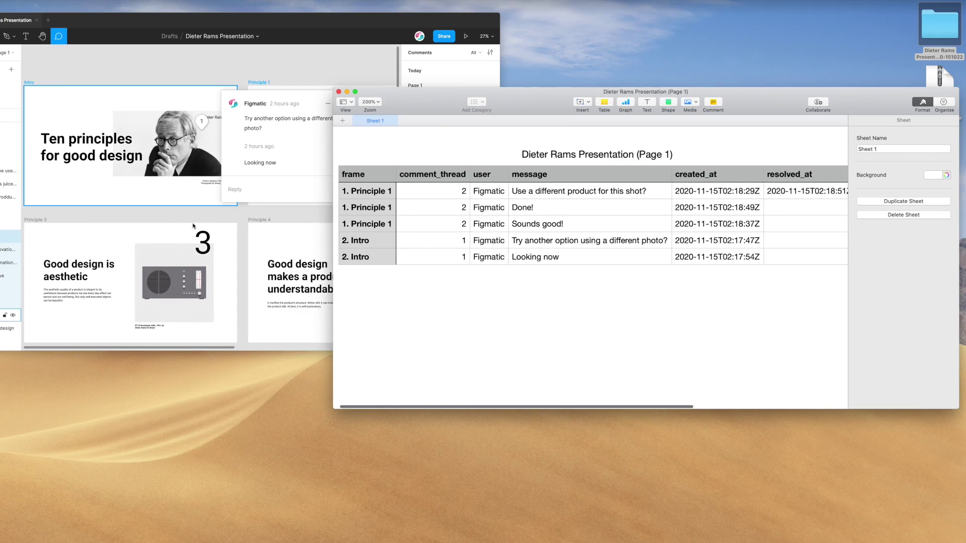
{"action": "scroll", "coordinate": [193, 226], "scroll_direction": "right", "scroll_amount": 2}
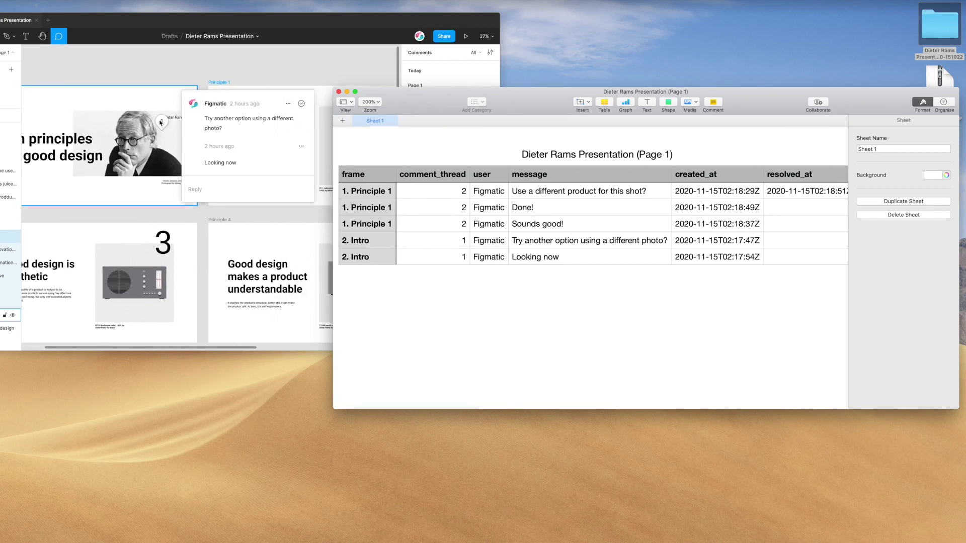
{"action": "left_click", "coordinate": [545, 258]}
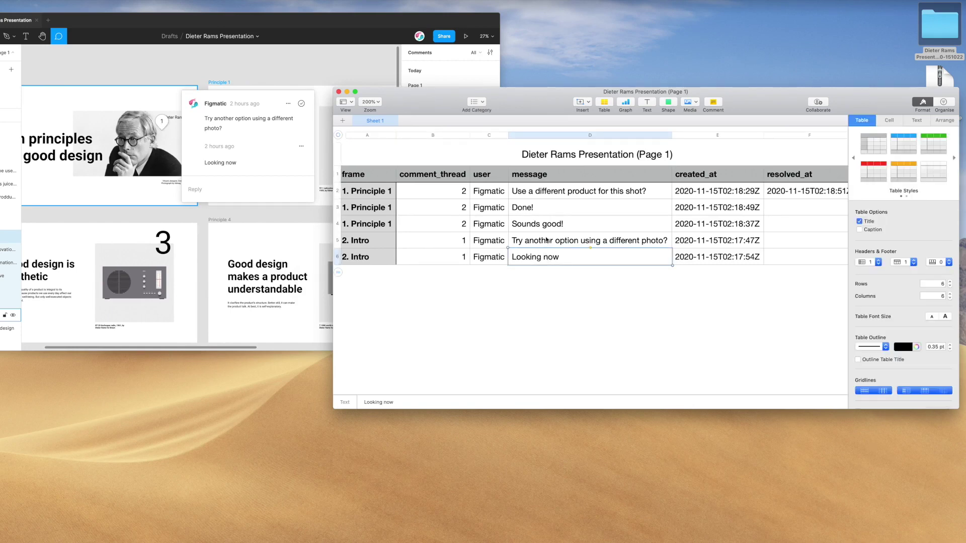
{"action": "left_click", "coordinate": [547, 241]}
{"action": "left_click", "coordinate": [551, 259]}
Compare the Intro rows' creation times and 'Try another option' / 'Looking now' messages.
{"action": "left_click", "coordinate": [713, 244]}
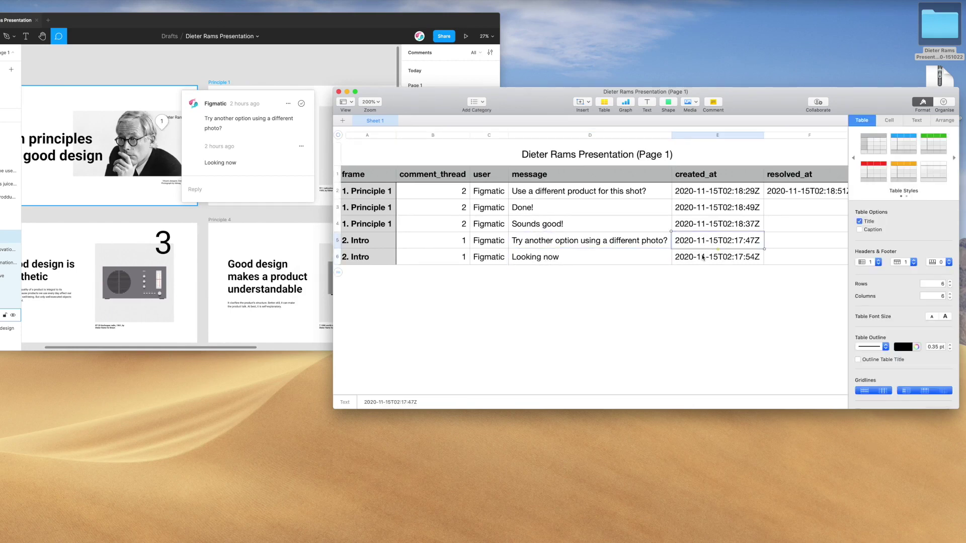
{"action": "left_click", "coordinate": [695, 242]}
{"action": "left_click", "coordinate": [729, 258]}
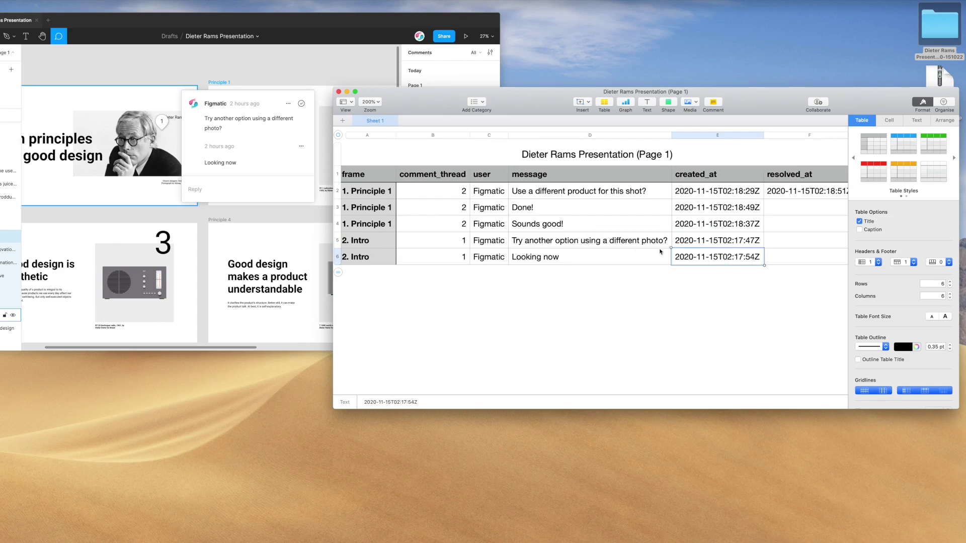
{"action": "left_click", "coordinate": [637, 244]}
{"action": "key", "text": "Down"}
{"action": "left_click", "coordinate": [636, 244]}
{"action": "key", "text": "Down"}
{"action": "key", "text": "Up"}
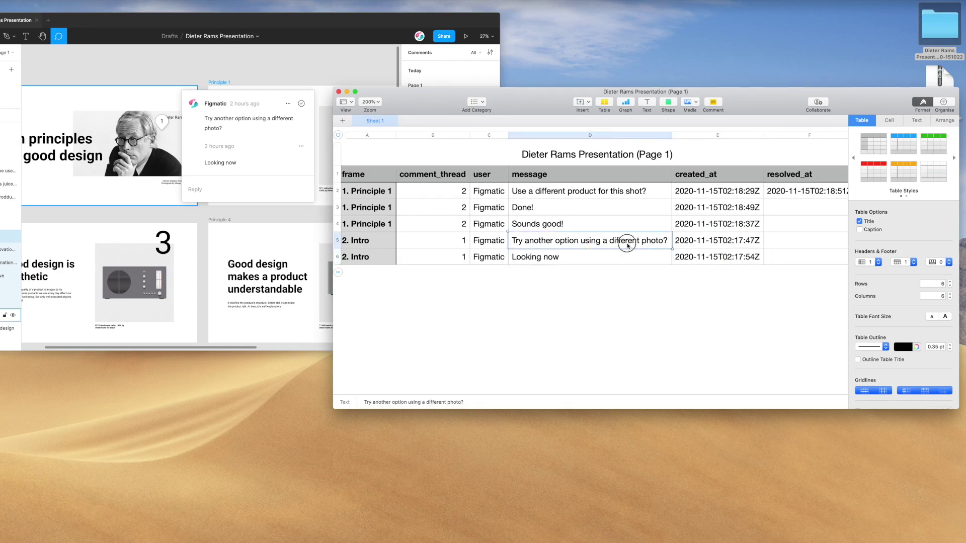
{"action": "mouse_move", "coordinate": [551, 97]}
{"action": "left_mouse_down"}
{"action": "mouse_move", "coordinate": [530, 121]}
{"action": "mouse_move", "coordinate": [529, 145]}
{"action": "left_mouse_up"}
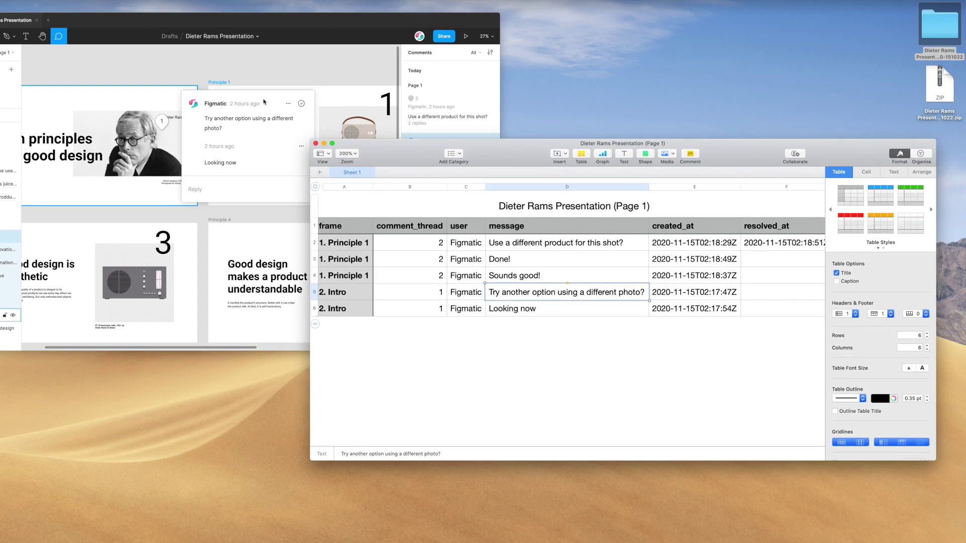
{"action": "scroll", "coordinate": [240, 141], "scroll_direction": "right", "scroll_amount": 3}
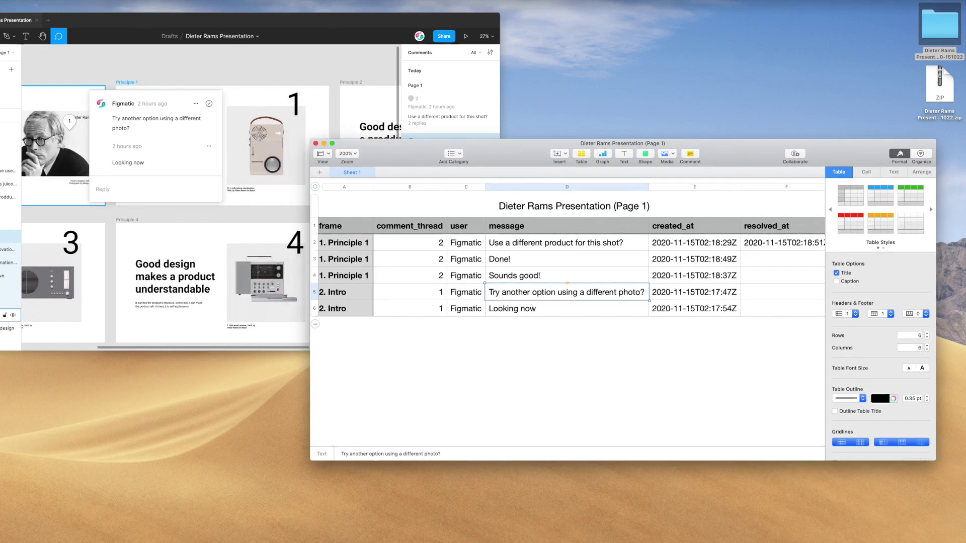
Open comment thread 2 on Figma slide 1 and check the first comment's resolved_at time.
{"action": "left_click", "coordinate": [28, 292]}
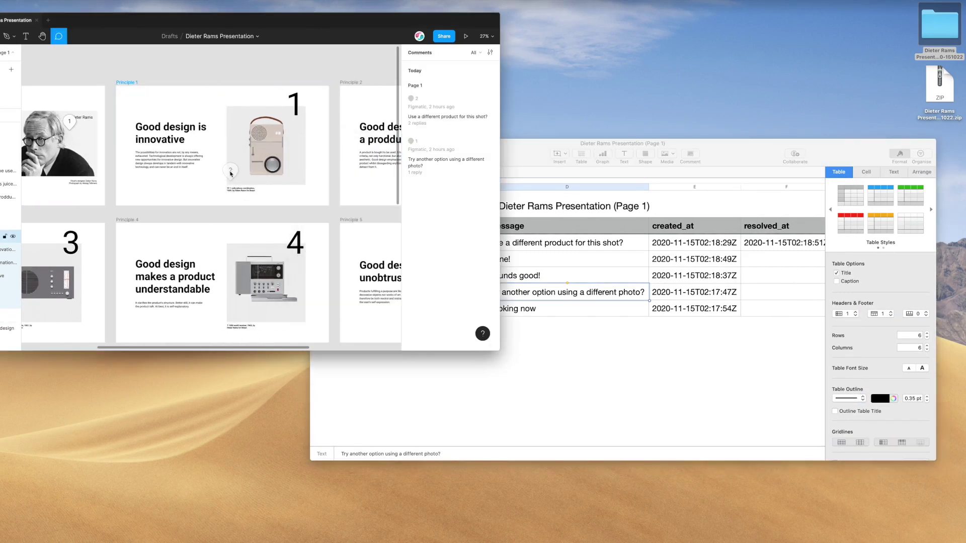
{"action": "left_click", "coordinate": [230, 171]}
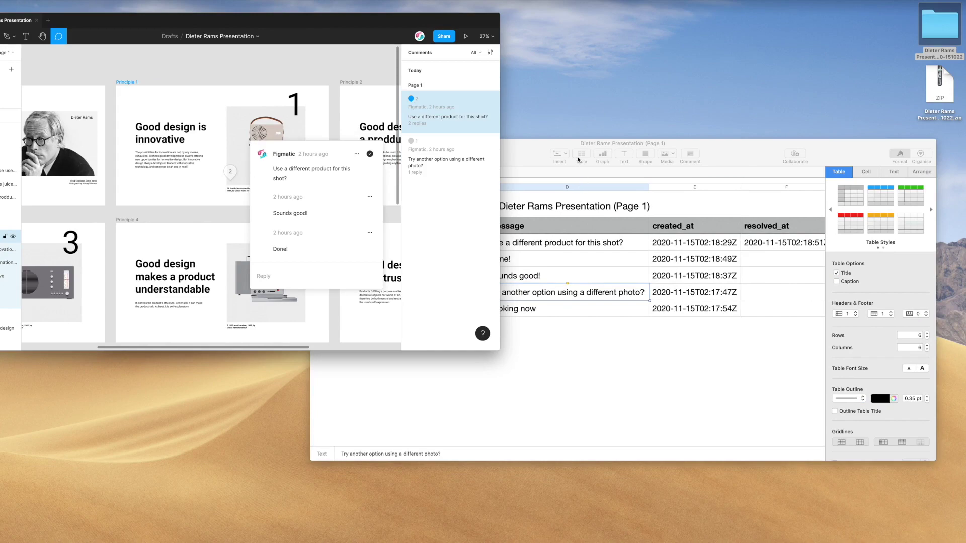
{"action": "left_click_drag", "start_coordinate": [578, 159], "coordinate": [613, 144]}
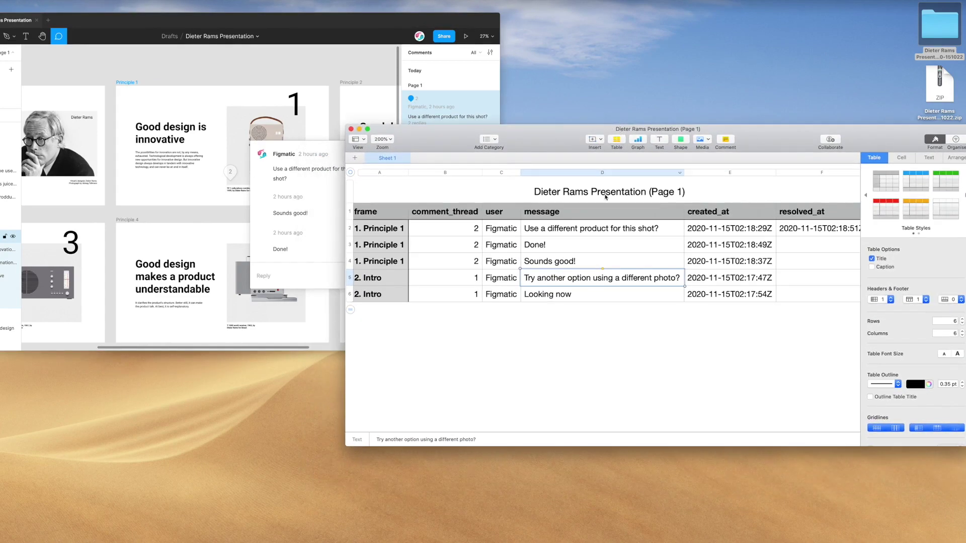
{"action": "scroll", "coordinate": [606, 226], "scroll_direction": "right", "scroll_amount": 5}
{"action": "left_click", "coordinate": [684, 229]}
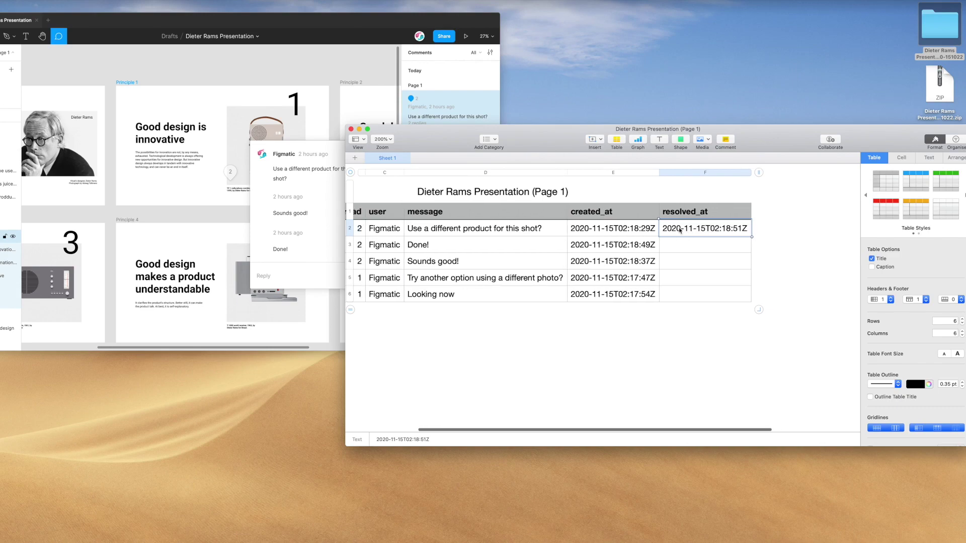
{"action": "scroll", "coordinate": [680, 230], "scroll_direction": "left", "scroll_amount": 2}
Inspect the 'Sounds good!' message and row 4's comment_thread value, then refocus Figma.
{"action": "mouse_move", "coordinate": [528, 127]}
{"action": "left_mouse_down"}
{"action": "mouse_move", "coordinate": [557, 117]}
{"action": "mouse_move", "coordinate": [551, 107]}
{"action": "left_mouse_up"}
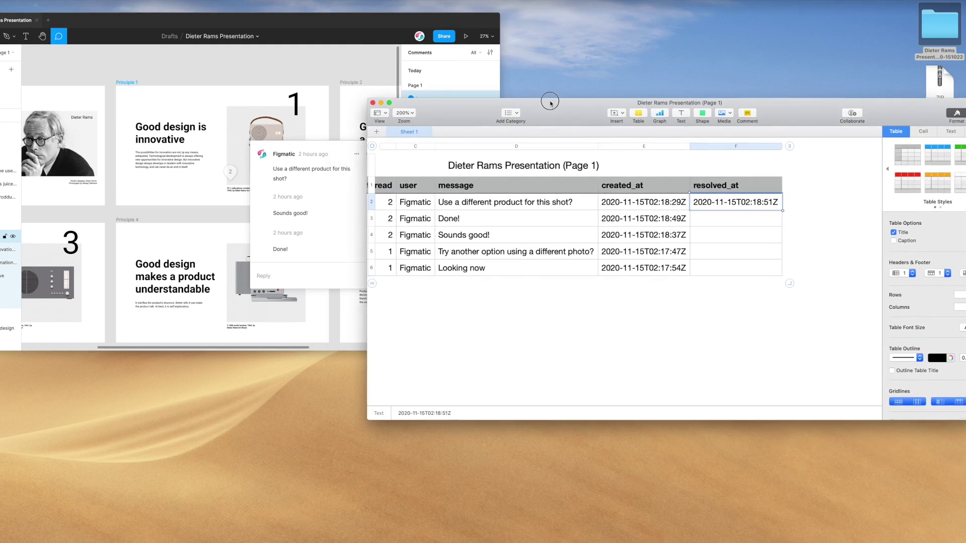
{"action": "scroll", "coordinate": [559, 207], "scroll_direction": "down", "scroll_amount": 1}
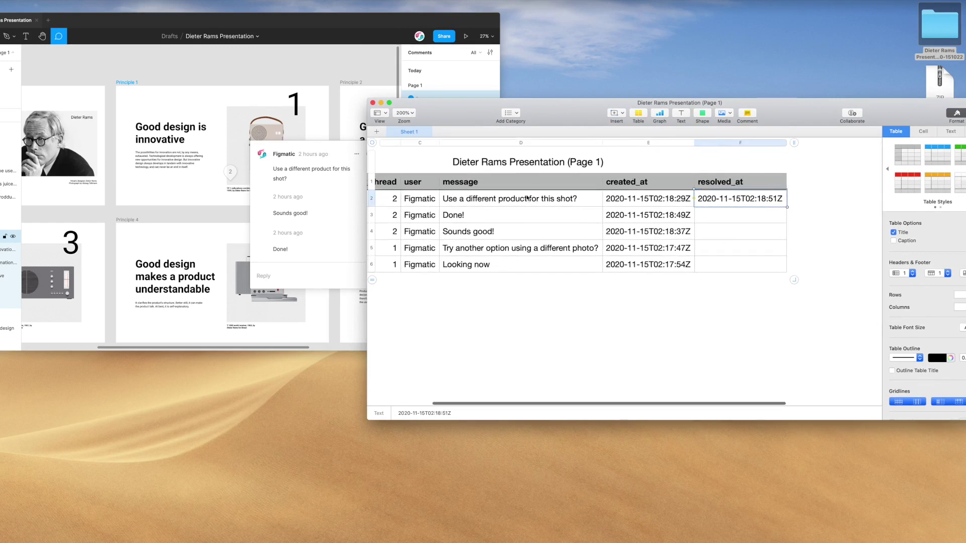
{"action": "left_click", "coordinate": [528, 198]}
{"action": "left_click", "coordinate": [530, 232]}
{"action": "scroll", "coordinate": [532, 237], "scroll_direction": "left", "scroll_amount": 2}
{"action": "scroll", "coordinate": [484, 236], "scroll_direction": "left", "scroll_amount": 2}
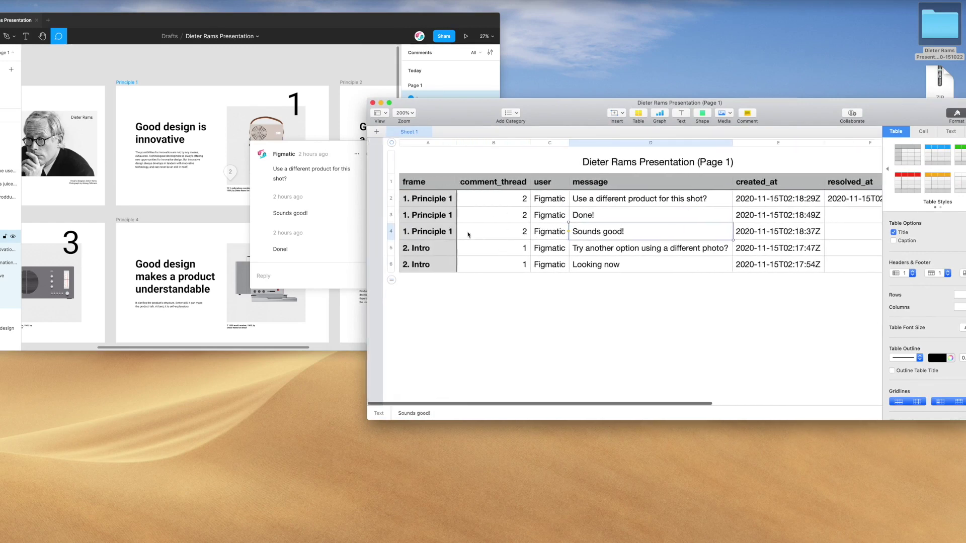
{"action": "left_click", "coordinate": [485, 232]}
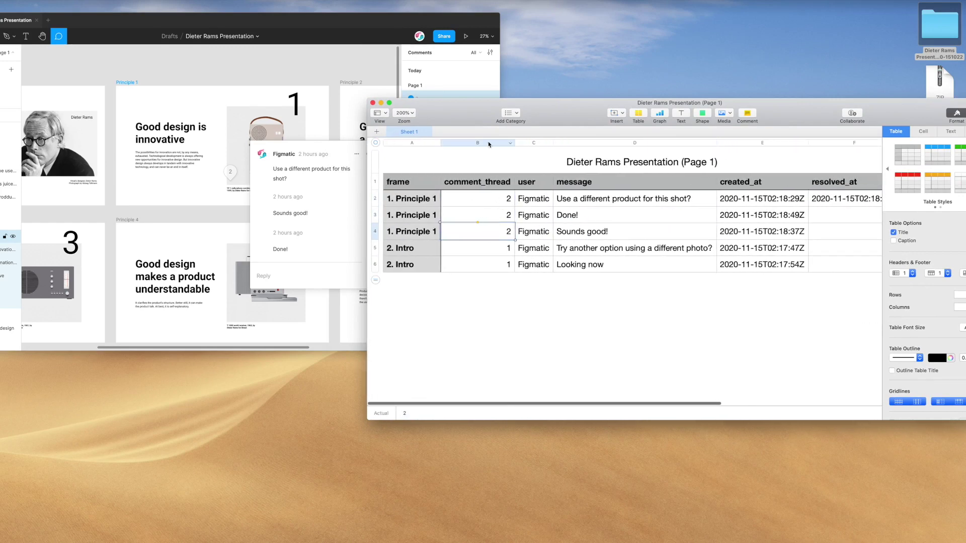
{"action": "left_click_drag", "start_coordinate": [490, 146], "coordinate": [493, 159]}
{"action": "left_click", "coordinate": [53, 46]}
Close the Figma thread, make room, and Quick Look 1-principle-1.png in the _frames folder.
{"action": "key", "text": "Escape"}
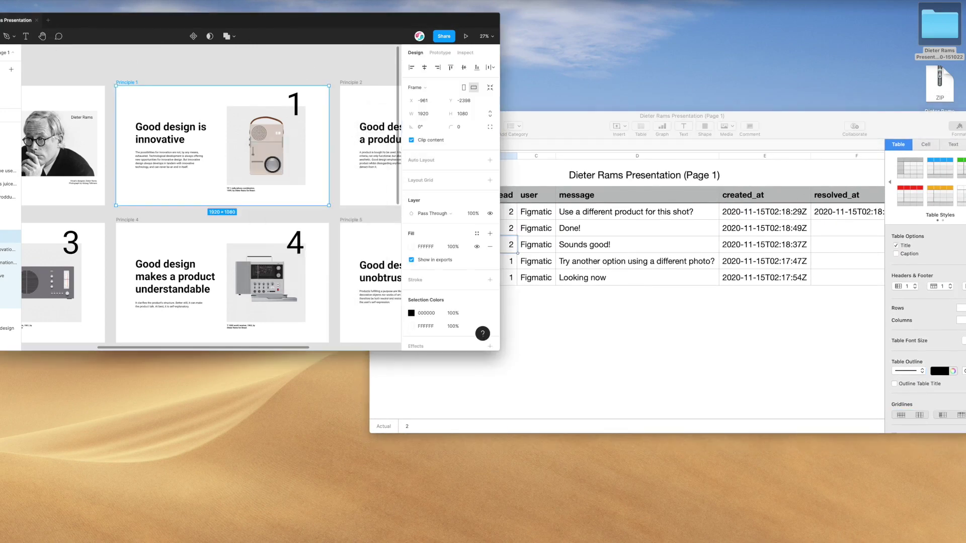
{"action": "left_click_drag", "start_coordinate": [576, 143], "coordinate": [543, 195]}
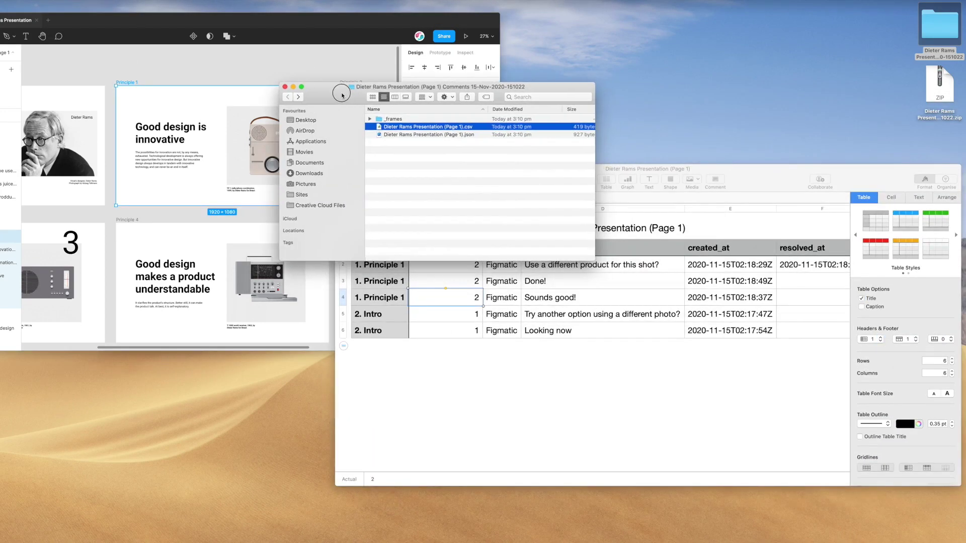
{"action": "left_click_drag", "start_coordinate": [424, 88], "coordinate": [292, 47]}
{"action": "double_click", "coordinate": [267, 78]}
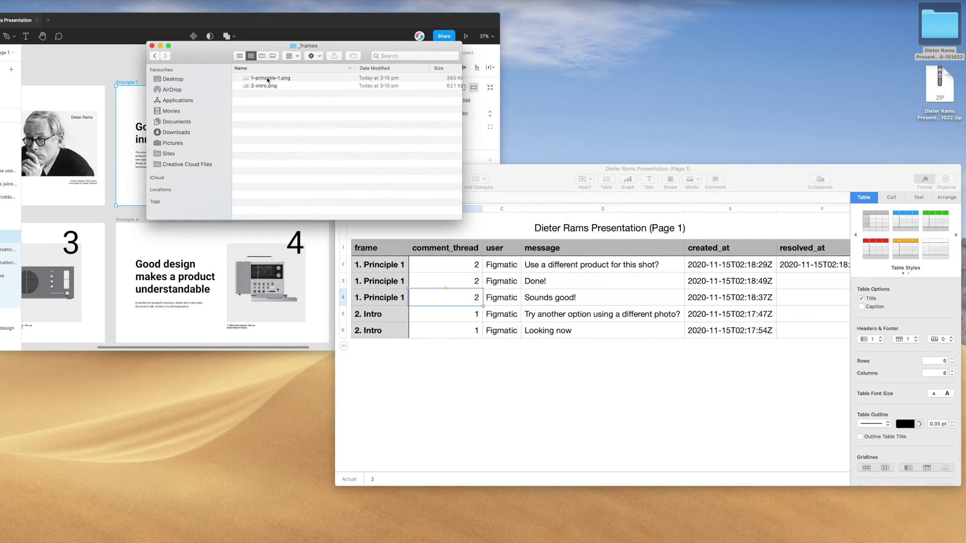
{"action": "left_click", "coordinate": [270, 87]}
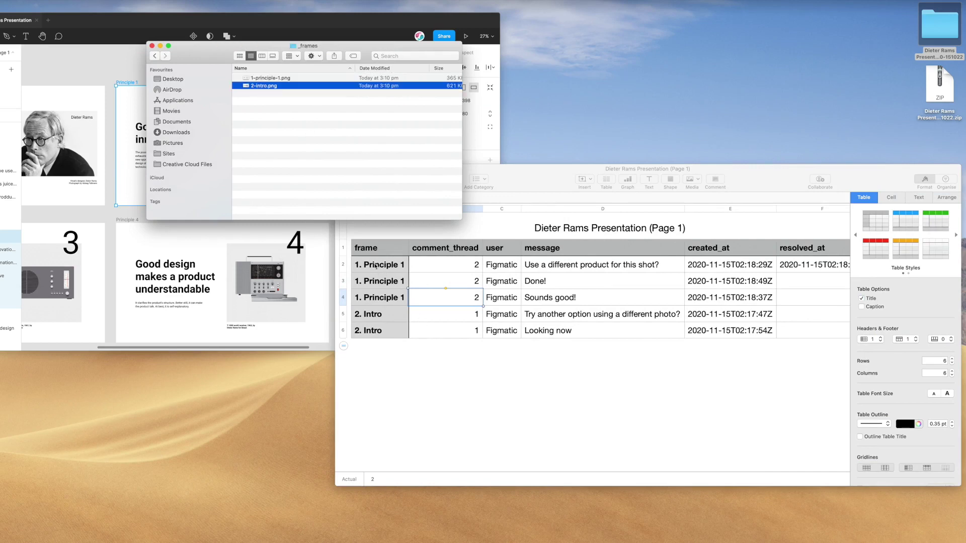
{"action": "left_click", "coordinate": [265, 79]}
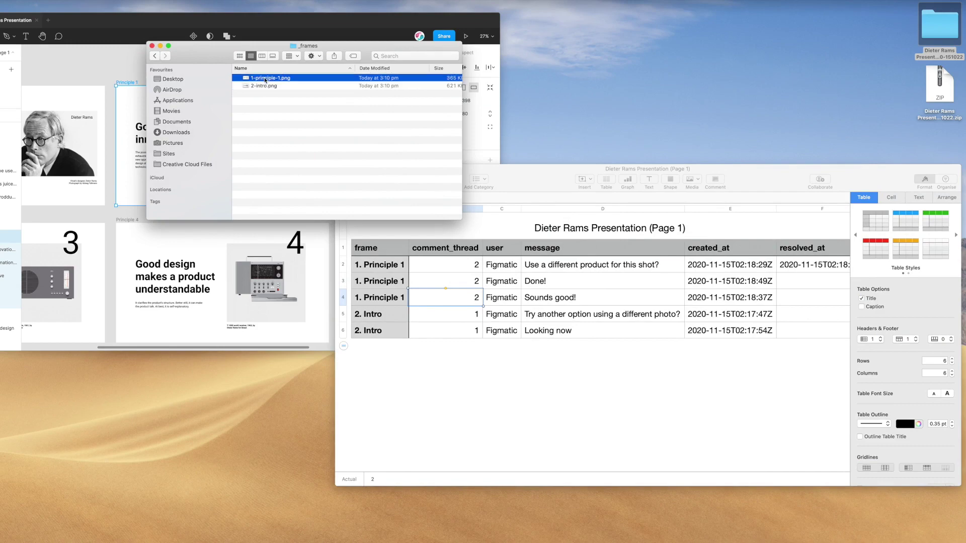
{"action": "key", "text": "space"}
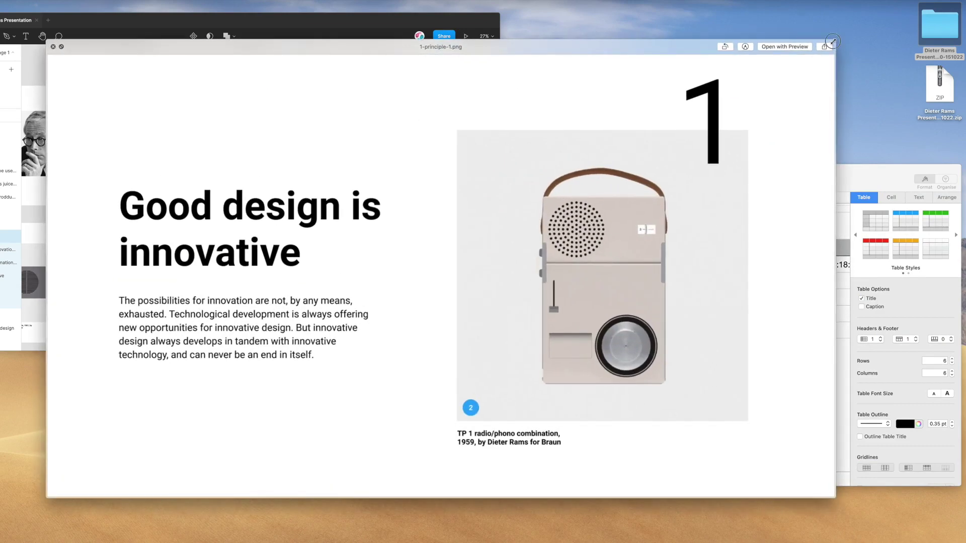
Resize the 1-principle-1.png preview, compare it with the Numbers table, then close it.
{"action": "left_click", "coordinate": [830, 42]}
{"action": "left_click", "coordinate": [428, 190]}
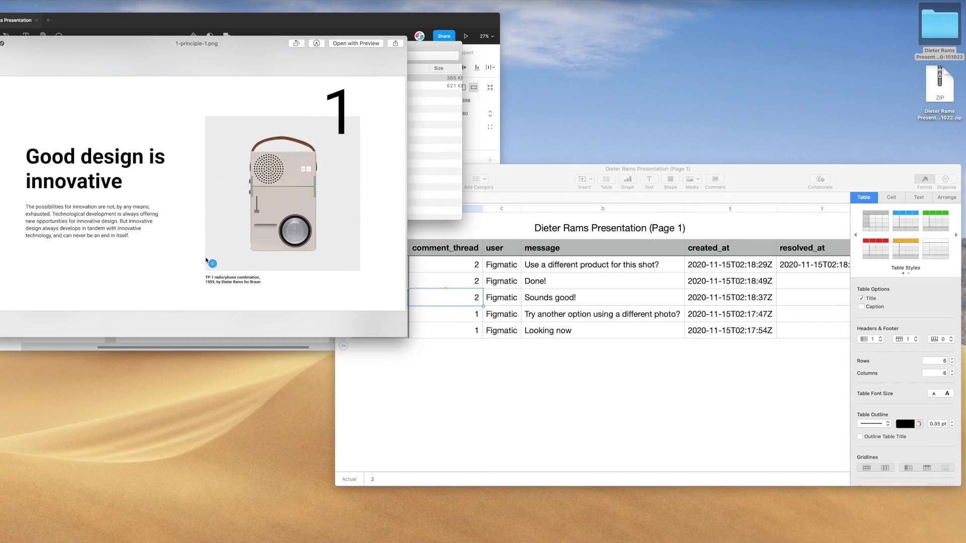
{"action": "left_click", "coordinate": [482, 249]}
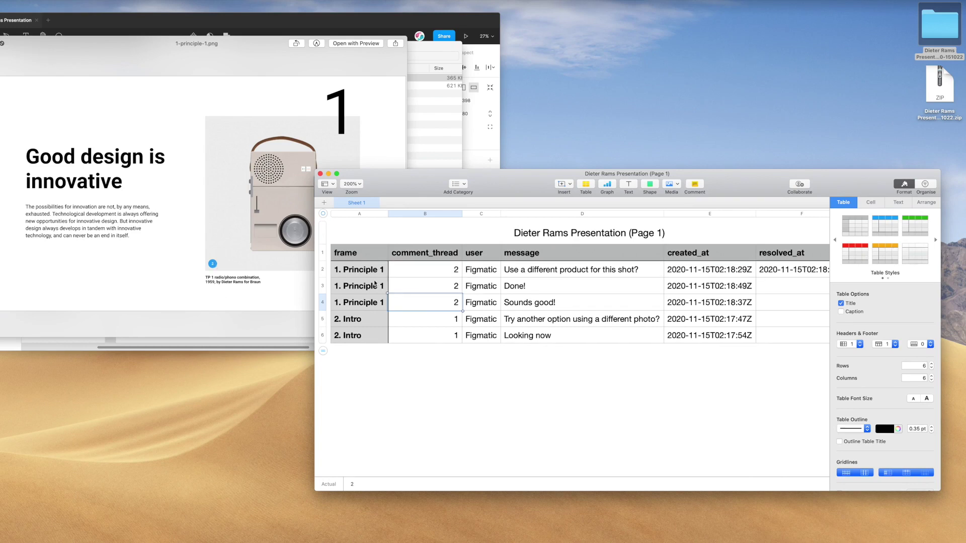
{"action": "left_click", "coordinate": [220, 263]}
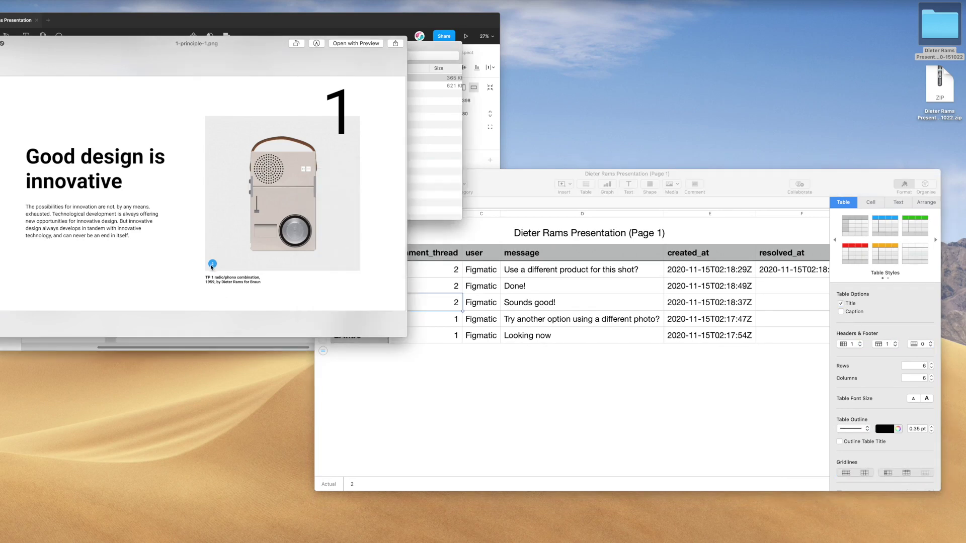
{"action": "left_click_drag", "start_coordinate": [64, 45], "coordinate": [90, 52]}
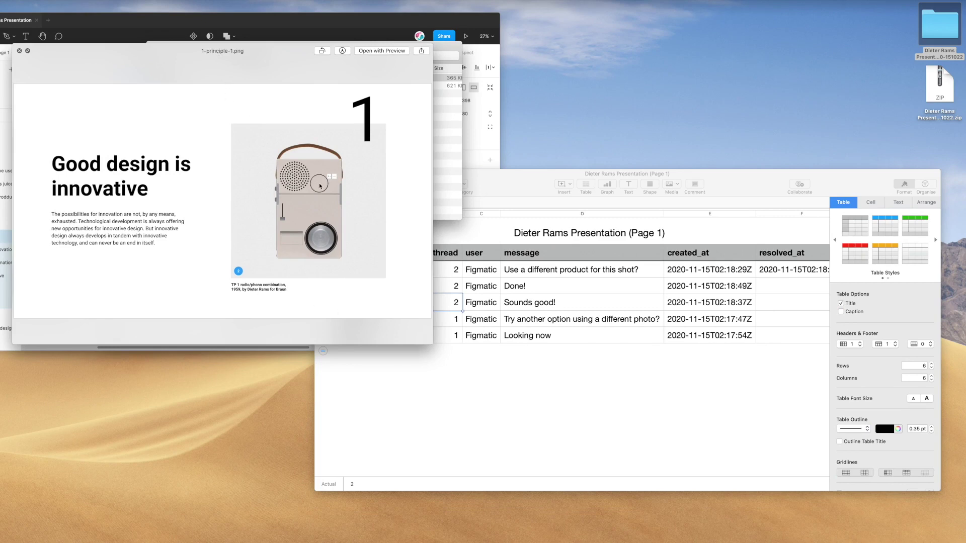
{"action": "key", "text": "space"}
Check the 'Sounds good!' row, then select the comments JSON in the export folder.
{"action": "left_click_drag", "start_coordinate": [526, 185], "coordinate": [535, 185]}
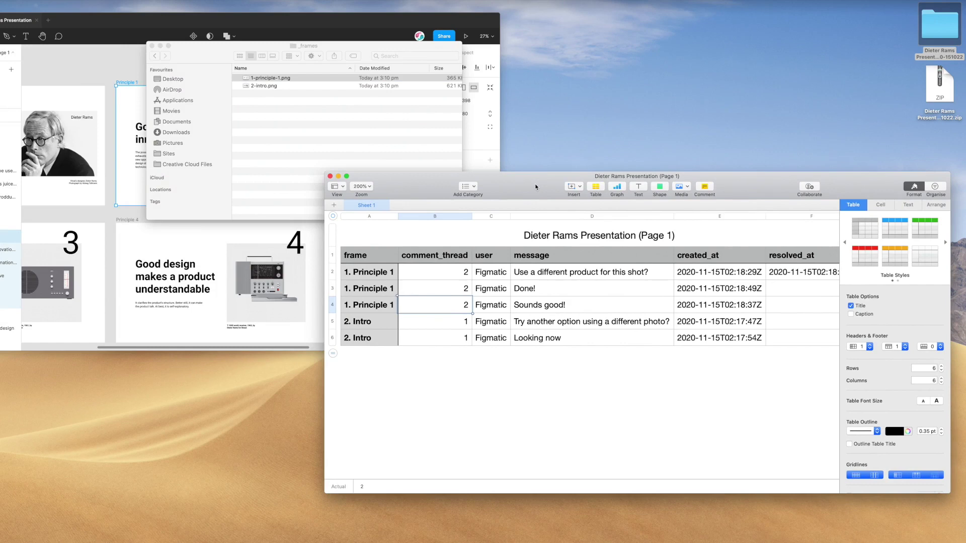
{"action": "mouse_move", "coordinate": [534, 184]}
{"action": "left_mouse_down"}
{"action": "mouse_move", "coordinate": [546, 198]}
{"action": "mouse_move", "coordinate": [573, 199]}
{"action": "left_mouse_up"}
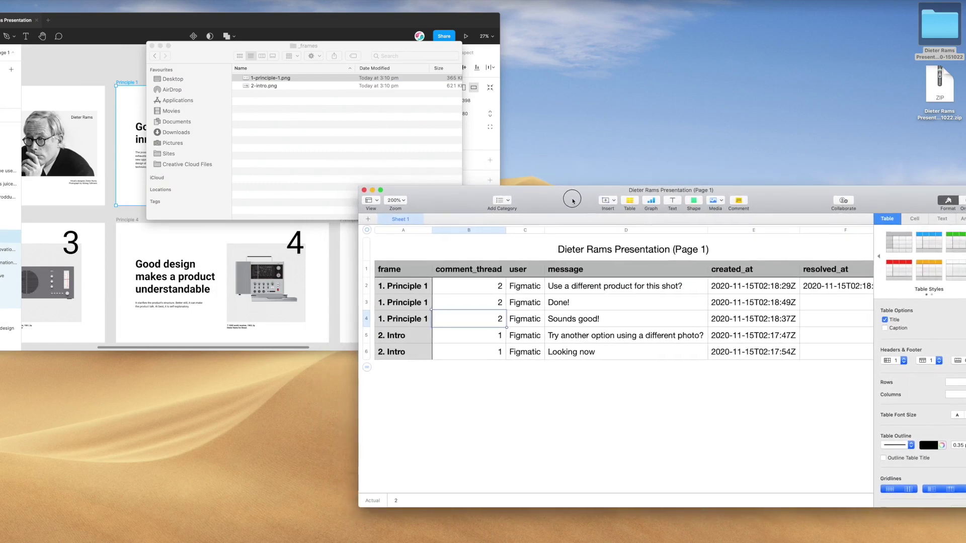
{"action": "left_click", "coordinate": [573, 321]}
{"action": "left_click", "coordinate": [199, 73]}
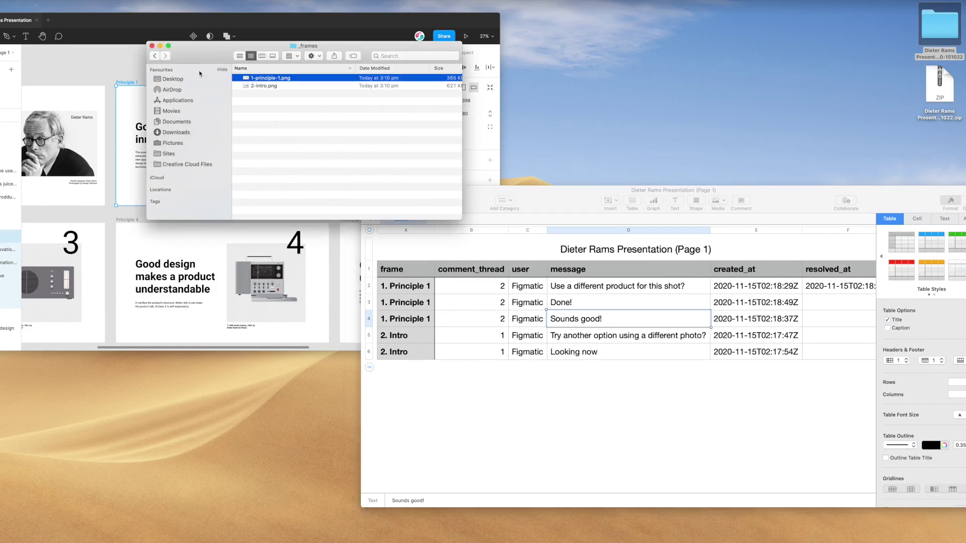
{"action": "left_click", "coordinate": [155, 56]}
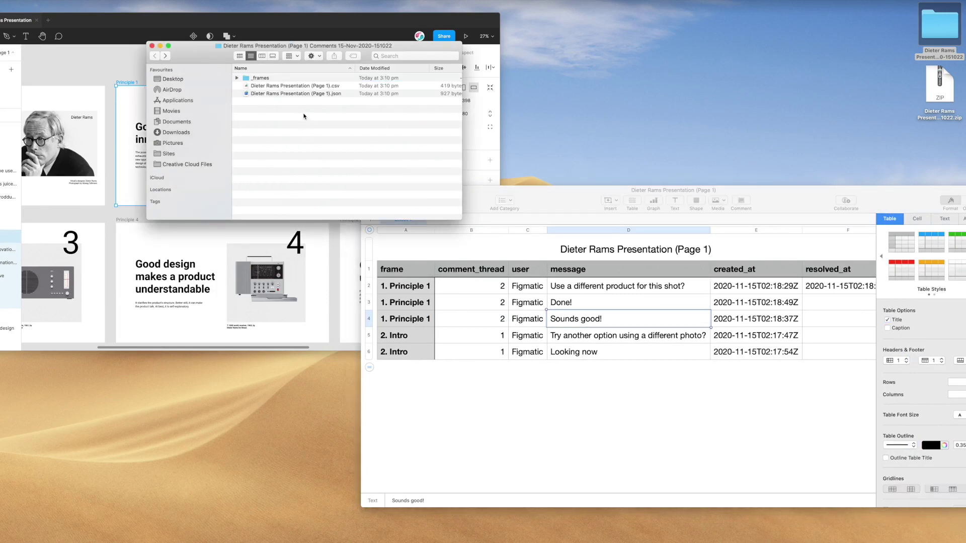
{"action": "left_click", "coordinate": [309, 94]}
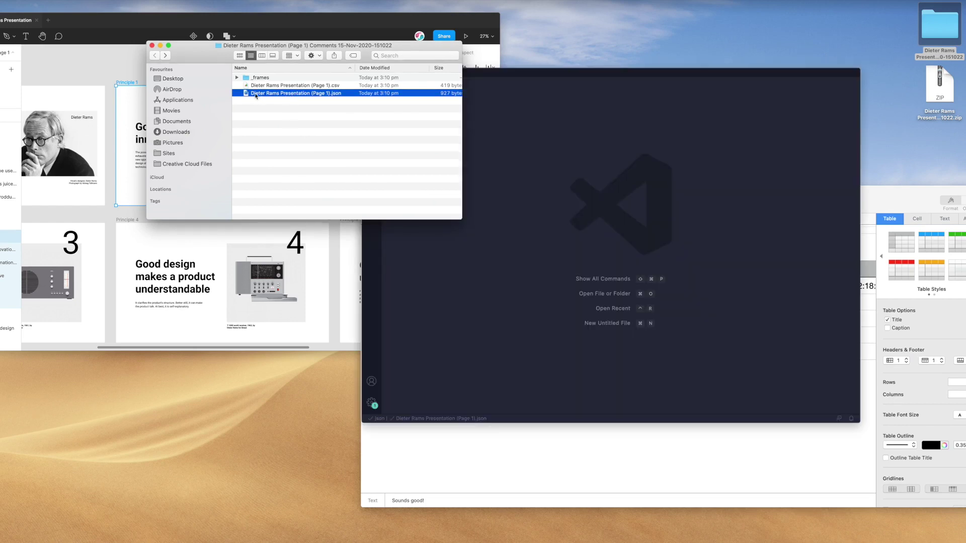
Drag the comments JSON into VS Code, position the window, and select the first comment object.
{"action": "left_click_drag", "start_coordinate": [254, 96], "coordinate": [539, 171]}
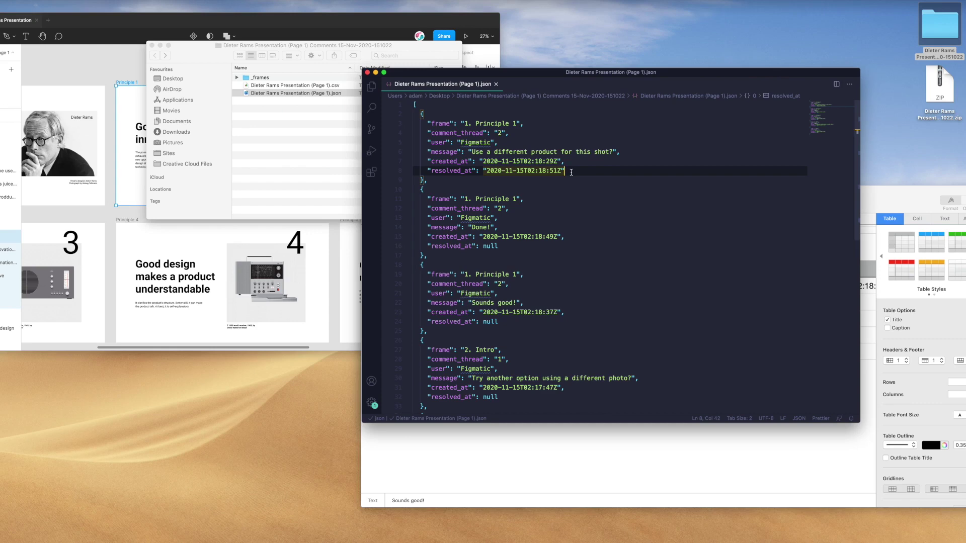
{"action": "left_click_drag", "start_coordinate": [591, 75], "coordinate": [549, 66]}
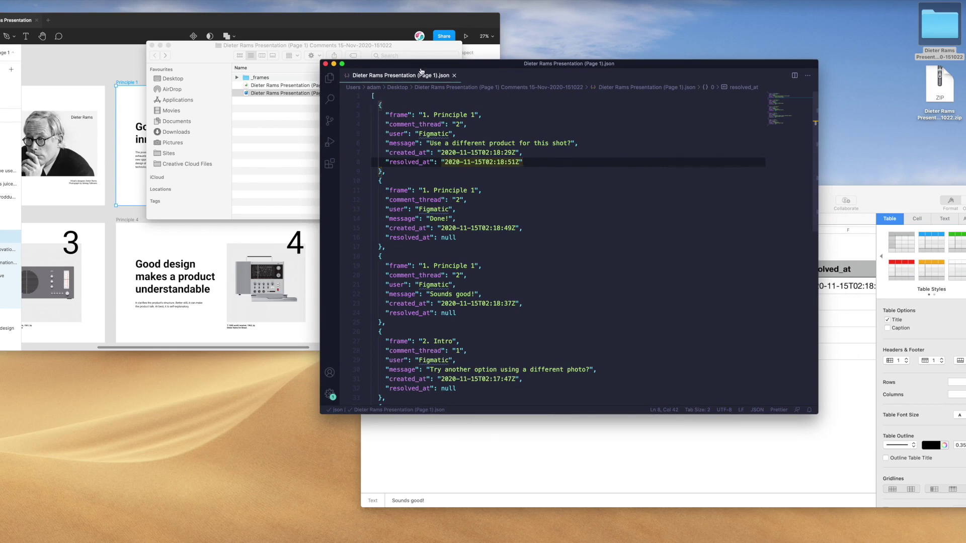
{"action": "left_click_drag", "start_coordinate": [421, 68], "coordinate": [422, 78]}
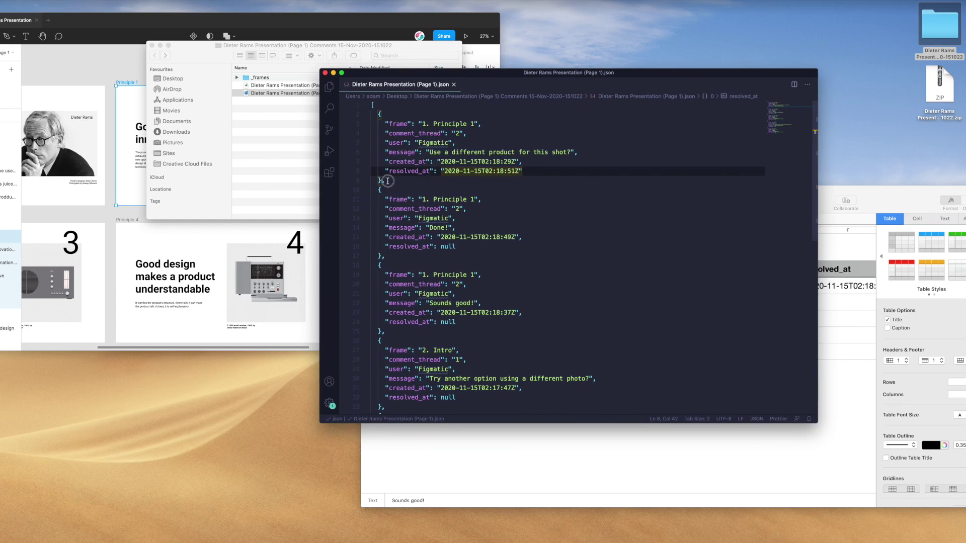
{"action": "left_click_drag", "start_coordinate": [386, 181], "coordinate": [377, 116]}
Check Numbers rows Intro, 'Sounds good!' and 'Done!' against the JSON, then close Numbers.
{"action": "left_click", "coordinate": [377, 115]}
{"action": "left_click_drag", "start_coordinate": [517, 73], "coordinate": [292, 60]}
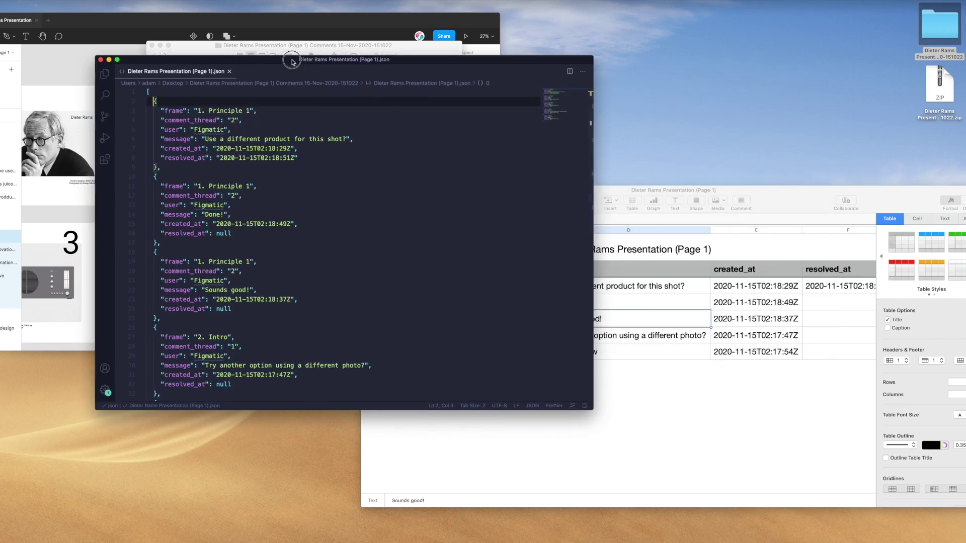
{"action": "left_click", "coordinate": [627, 195]}
{"action": "left_click_drag", "start_coordinate": [628, 195], "coordinate": [628, 191]}
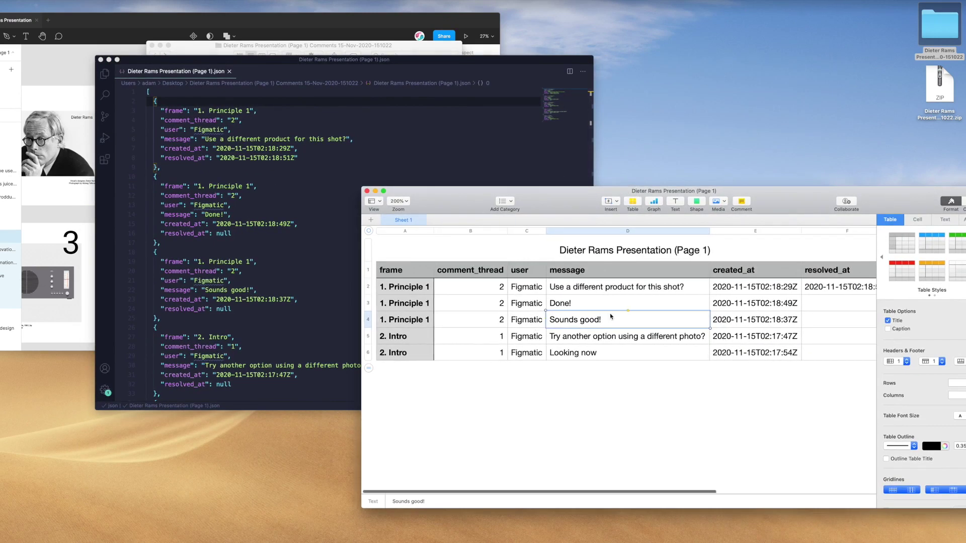
{"action": "scroll", "coordinate": [609, 320], "scroll_direction": "right", "scroll_amount": 3}
{"action": "scroll", "coordinate": [428, 302], "scroll_direction": "left", "scroll_amount": 3}
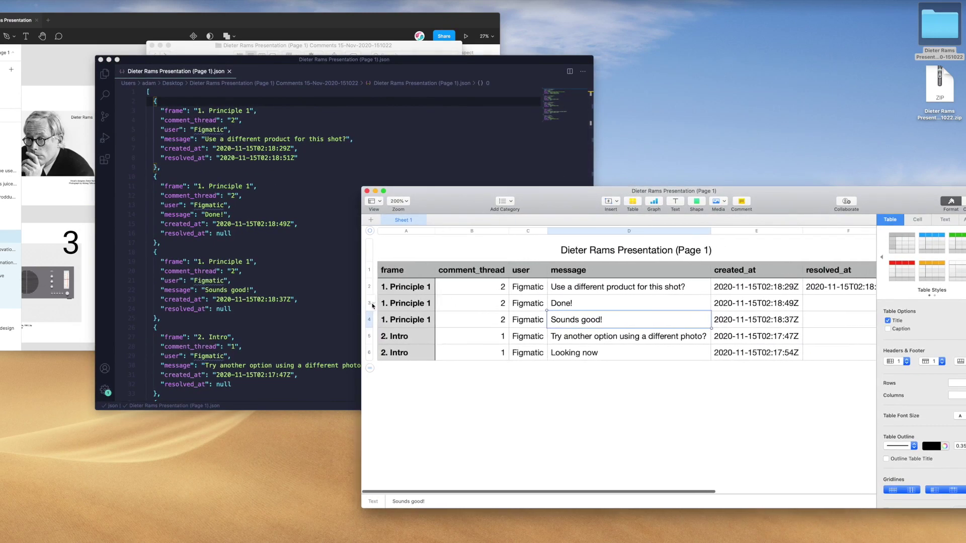
{"action": "left_click", "coordinate": [370, 337]}
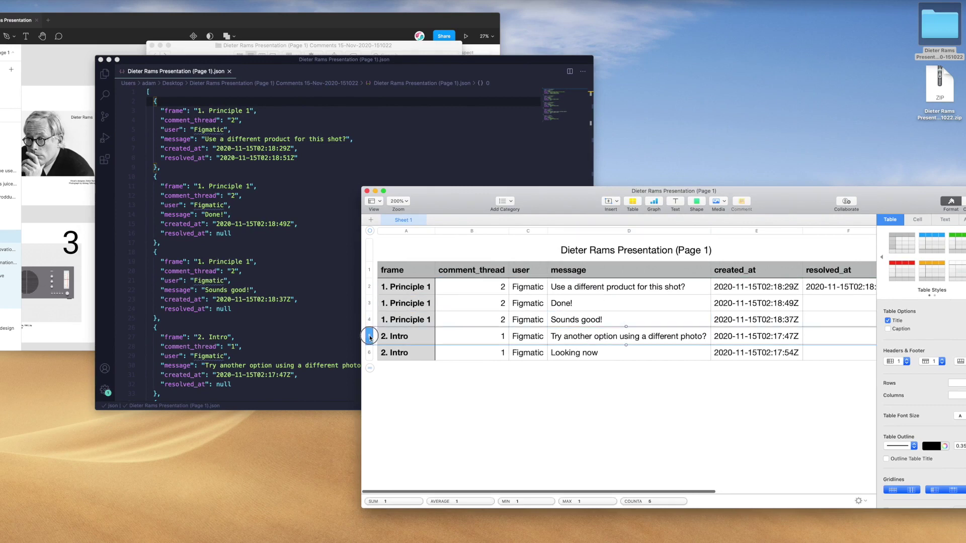
{"action": "left_click", "coordinate": [369, 320]}
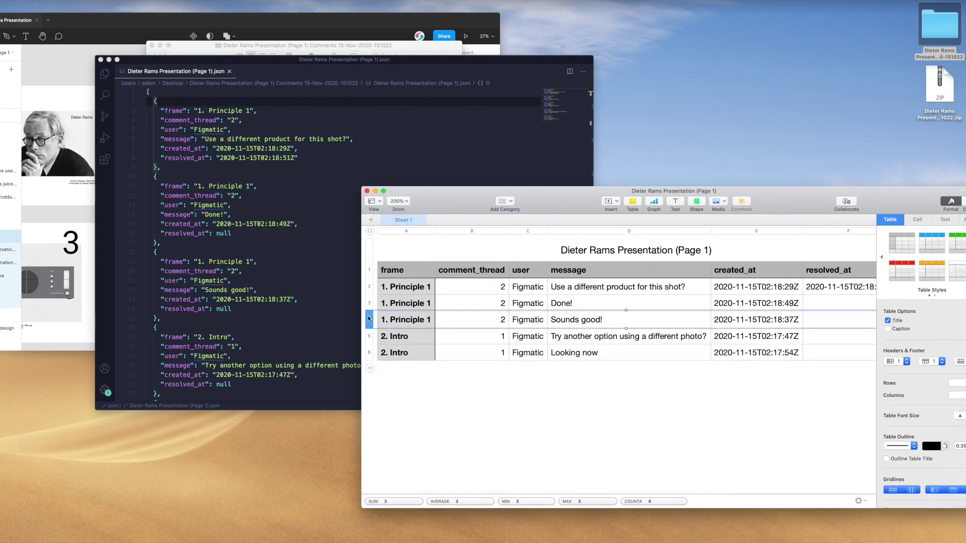
{"action": "left_click", "coordinate": [369, 305]}
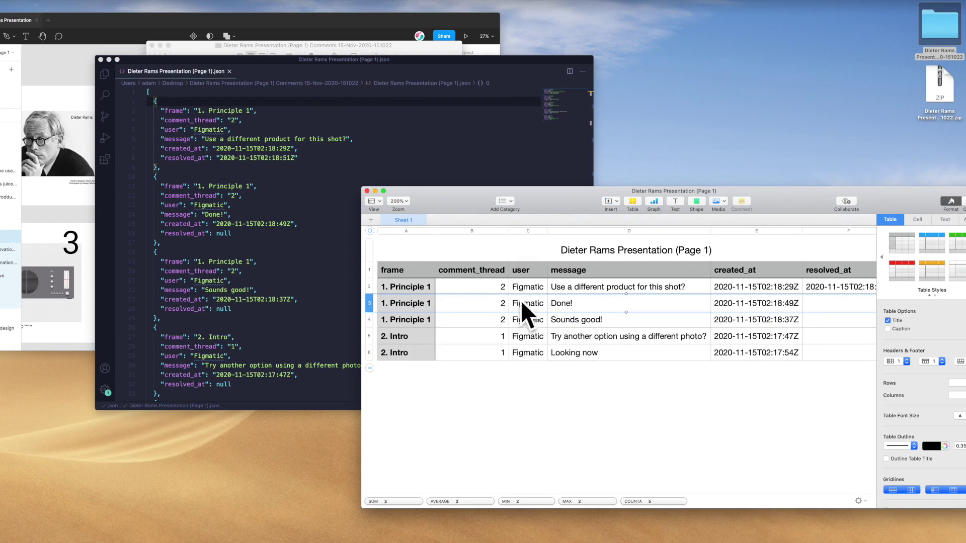
{"action": "left_click_drag", "start_coordinate": [464, 188], "coordinate": [439, 188]}
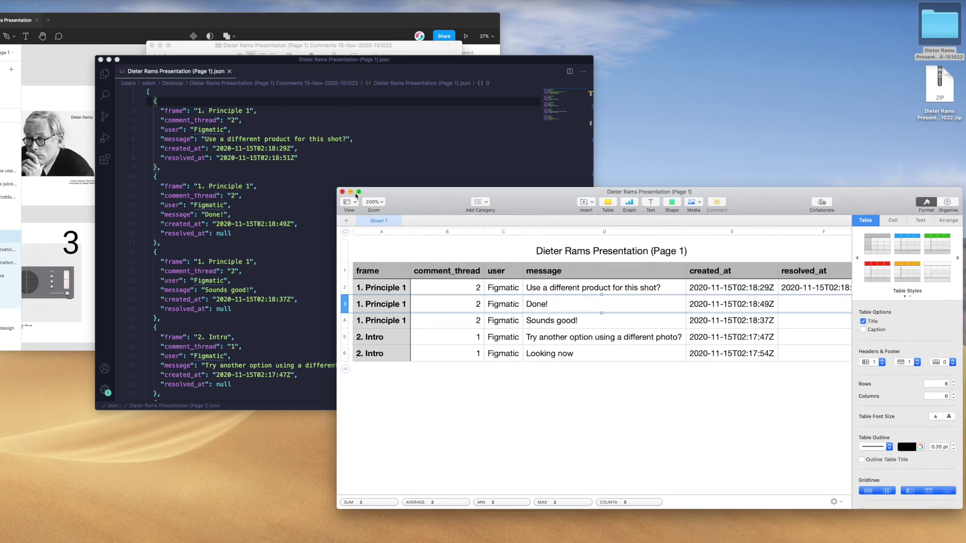
{"action": "left_click", "coordinate": [343, 192]}
{"action": "mouse_move", "coordinate": [370, 61]}
{"action": "left_mouse_down"}
{"action": "mouse_move", "coordinate": [555, 87]}
{"action": "mouse_move", "coordinate": [555, 108]}
{"action": "left_mouse_up"}
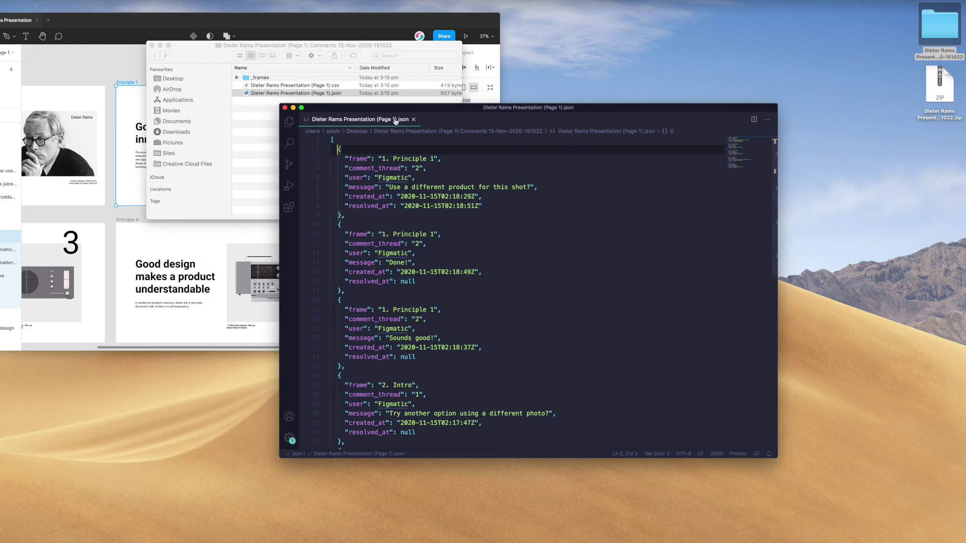
{"action": "scroll", "coordinate": [354, 198], "scroll_direction": "down", "scroll_amount": 4}
{"action": "scroll", "coordinate": [355, 197], "scroll_direction": "down", "scroll_amount": 4}
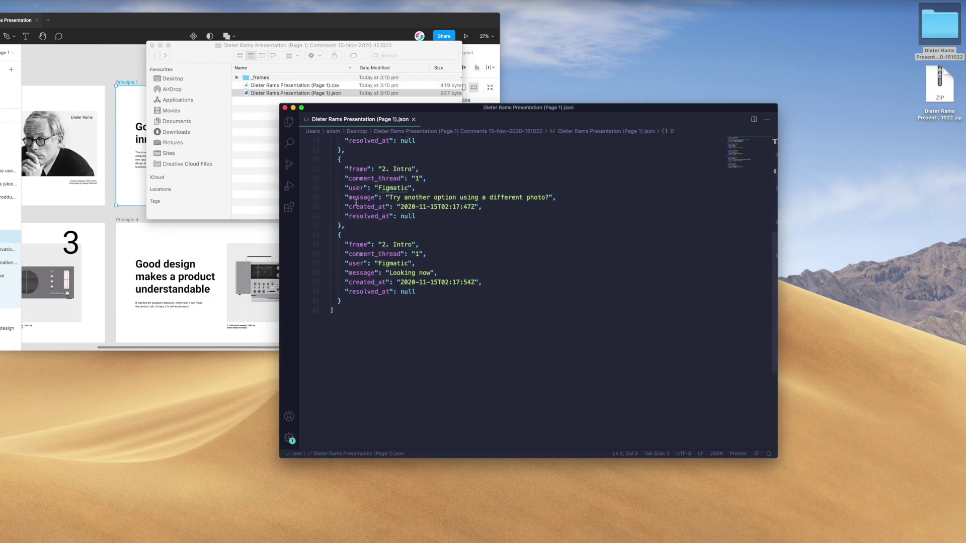
{"action": "scroll", "coordinate": [355, 202], "scroll_direction": "up", "scroll_amount": 3}
{"action": "scroll", "coordinate": [423, 292], "scroll_direction": "up", "scroll_amount": 2}
Highlight every comment_thread key in the JSON to compare the entries.
{"action": "left_click", "coordinate": [426, 286]}
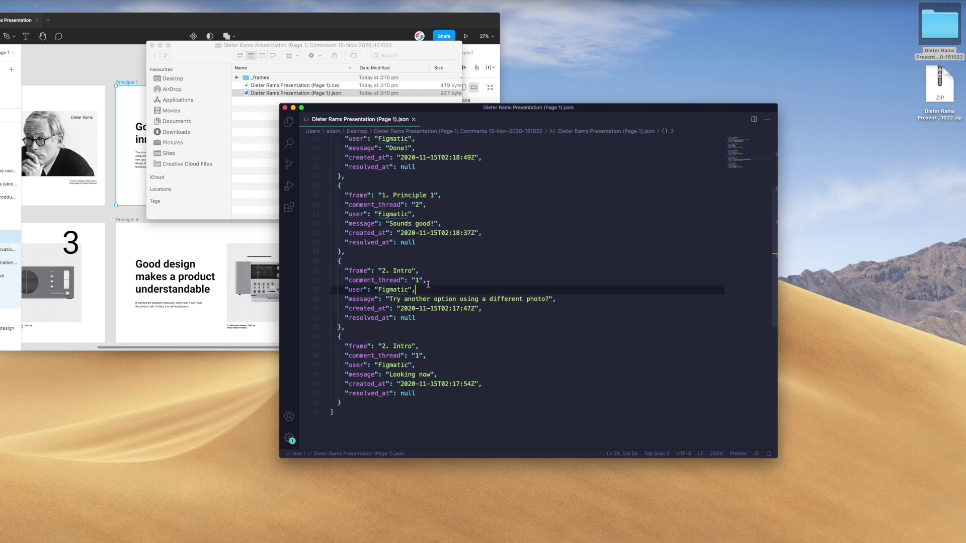
{"action": "scroll", "coordinate": [426, 280], "scroll_direction": "up", "scroll_amount": 1}
{"action": "scroll", "coordinate": [422, 272], "scroll_direction": "up", "scroll_amount": 5}
{"action": "scroll", "coordinate": [415, 255], "scroll_direction": "up", "scroll_amount": 1}
{"action": "scroll", "coordinate": [423, 223], "scroll_direction": "up", "scroll_amount": 3}
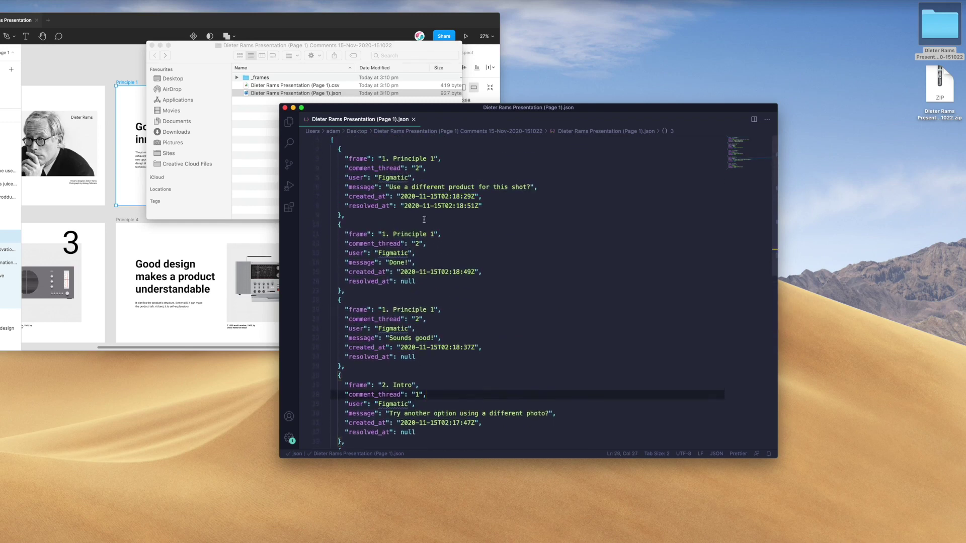
{"action": "double_click", "coordinate": [360, 179]}
{"action": "double_click", "coordinate": [368, 168]}
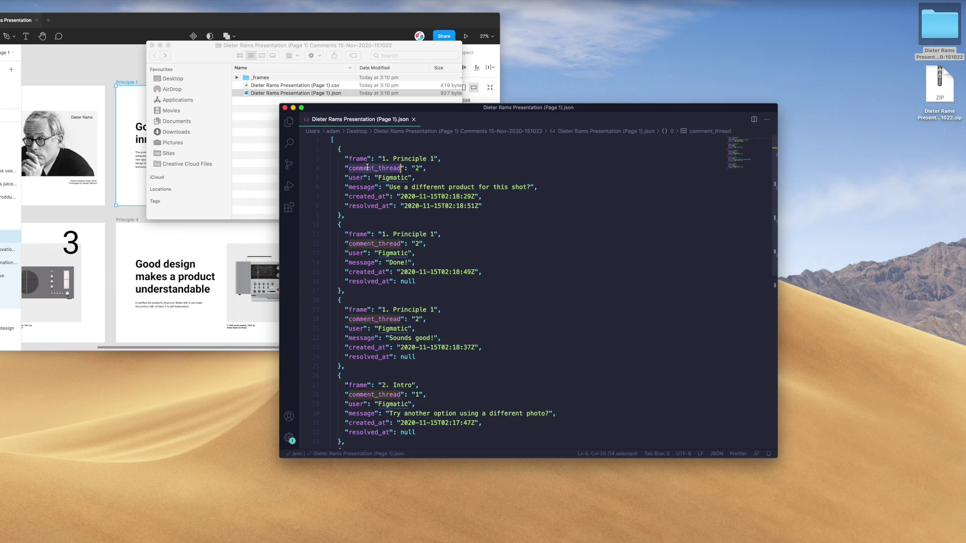
{"action": "scroll", "coordinate": [365, 166], "scroll_direction": "down", "scroll_amount": 1}
{"action": "scroll", "coordinate": [374, 181], "scroll_direction": "down", "scroll_amount": 1}
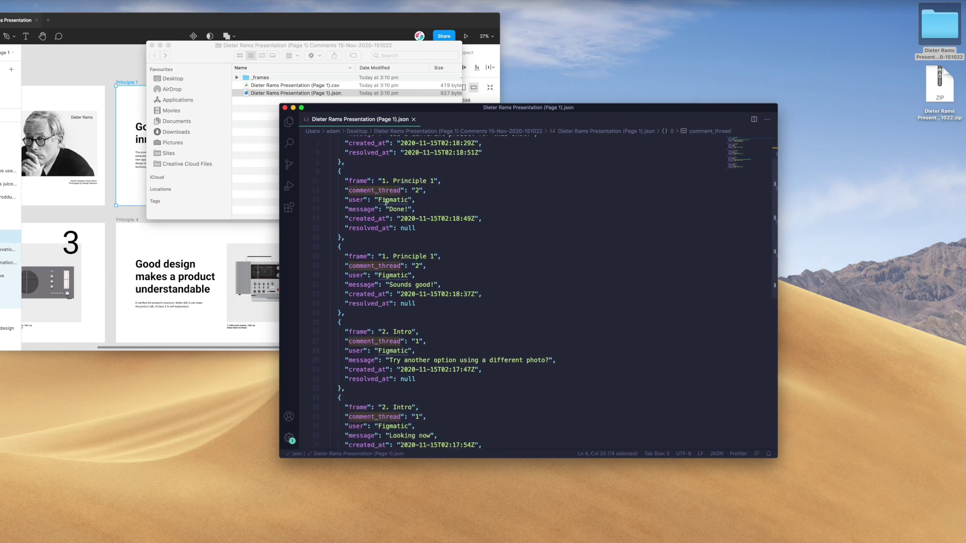
{"action": "scroll", "coordinate": [382, 193], "scroll_direction": "down", "scroll_amount": 1}
{"action": "scroll", "coordinate": [385, 201], "scroll_direction": "up", "scroll_amount": 1}
{"action": "scroll", "coordinate": [387, 201], "scroll_direction": "up", "scroll_amount": 1}
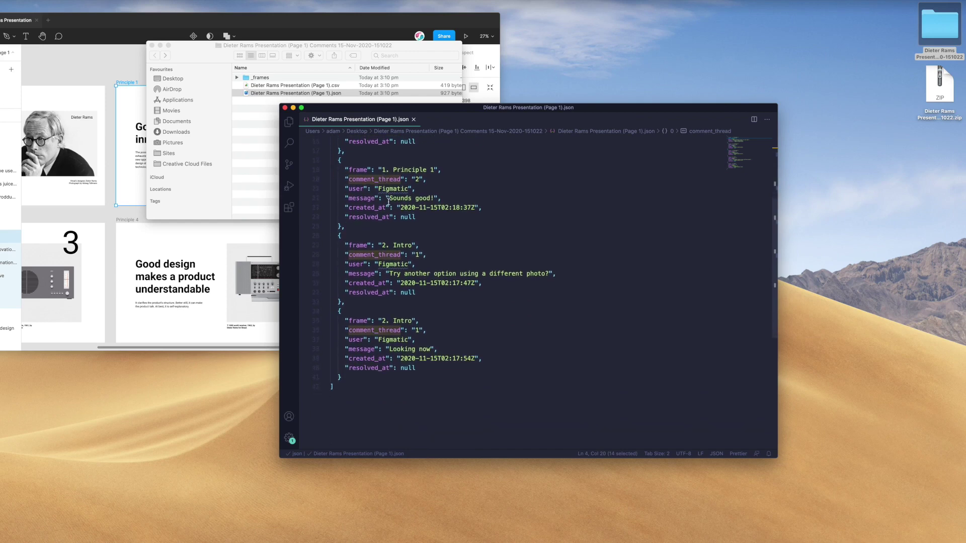
{"action": "scroll", "coordinate": [386, 199], "scroll_direction": "up", "scroll_amount": 1}
{"action": "scroll", "coordinate": [388, 188], "scroll_direction": "up", "scroll_amount": 1}
{"action": "mouse_move", "coordinate": [405, 108]}
{"action": "left_mouse_down"}
{"action": "mouse_move", "coordinate": [422, 116]}
{"action": "mouse_move", "coordinate": [403, 122]}
{"action": "left_mouse_up"}
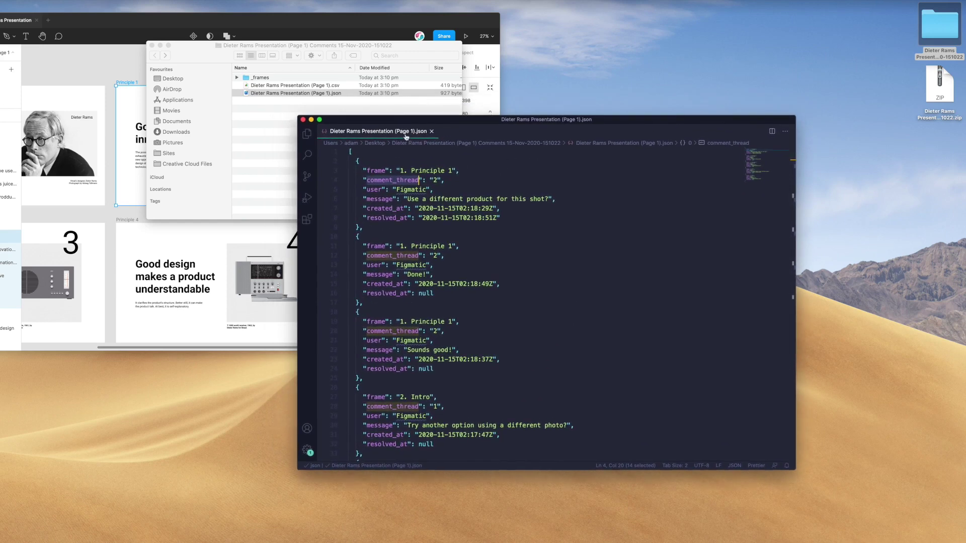
Close the JSON and VS Code, move Finder right, and bring the Figma slides forward.
{"action": "left_click", "coordinate": [431, 131]}
{"action": "left_click", "coordinate": [303, 119]}
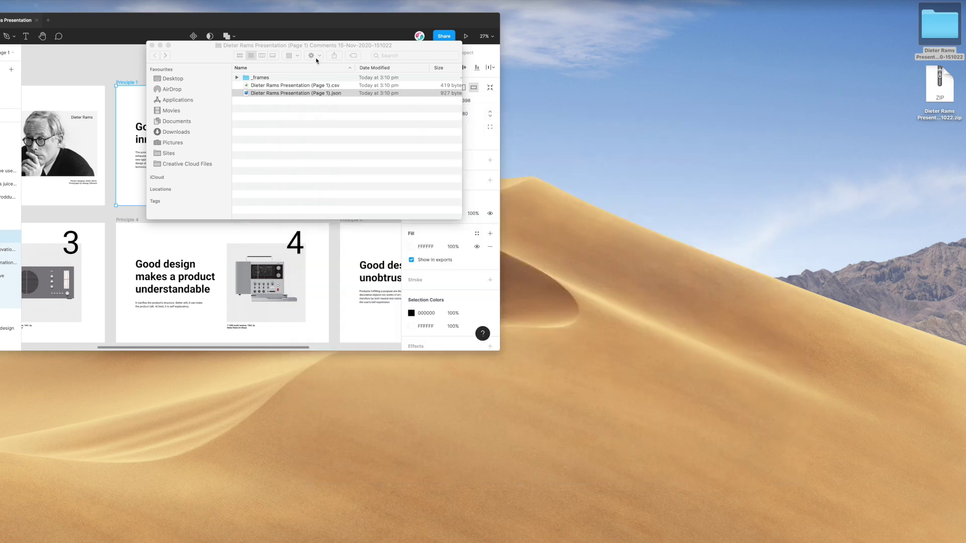
{"action": "left_click_drag", "start_coordinate": [315, 50], "coordinate": [605, 137]}
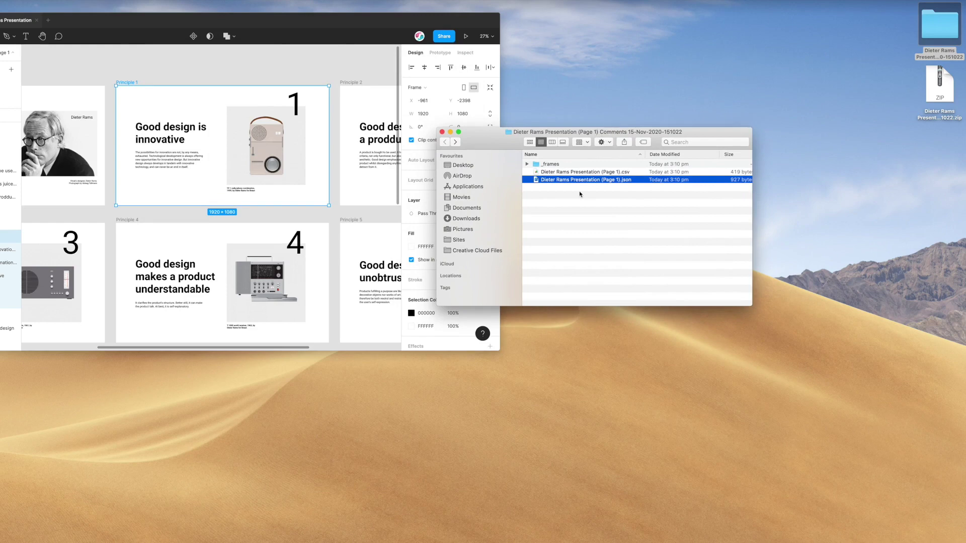
{"action": "left_click", "coordinate": [111, 209]}
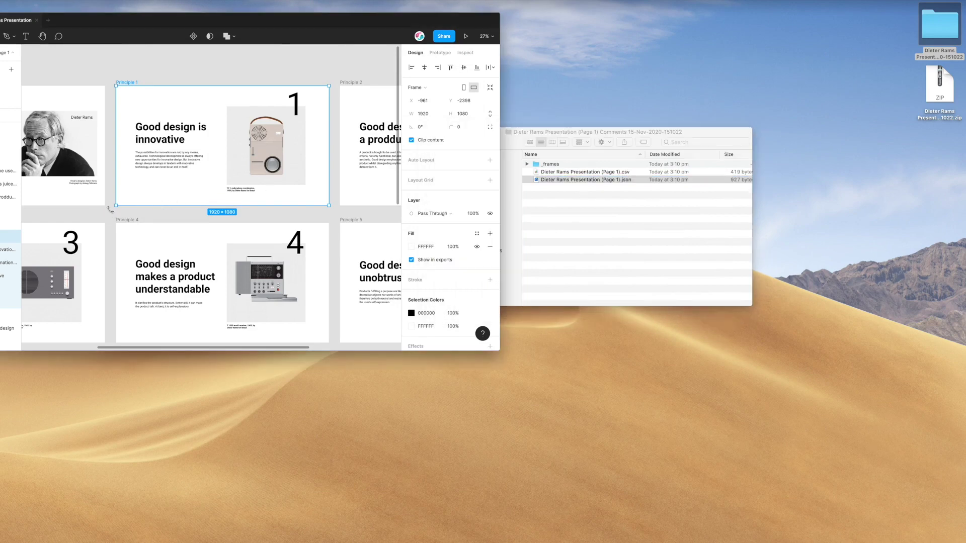
{"action": "left_click", "coordinate": [110, 205]}
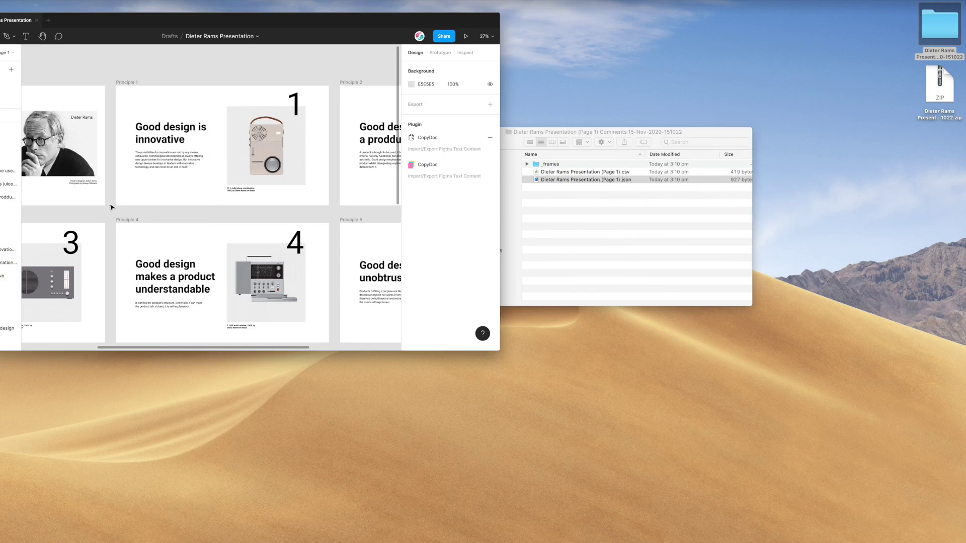
{"action": "scroll", "coordinate": [112, 208], "scroll_direction": "left", "scroll_amount": 3}
{"action": "scroll", "coordinate": [90, 207], "scroll_direction": "left", "scroll_amount": 2}
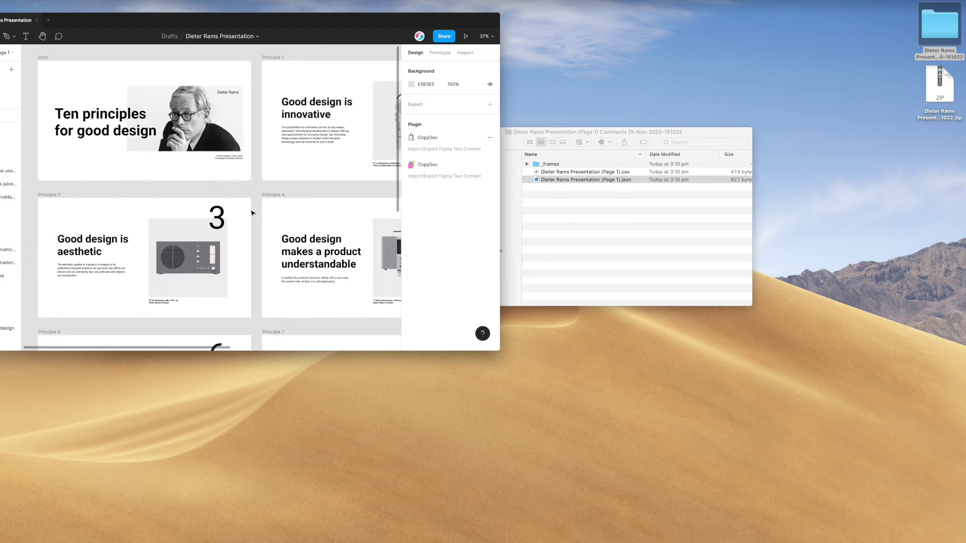
{"action": "scroll", "coordinate": [249, 214], "scroll_direction": "down", "scroll_amount": 5}
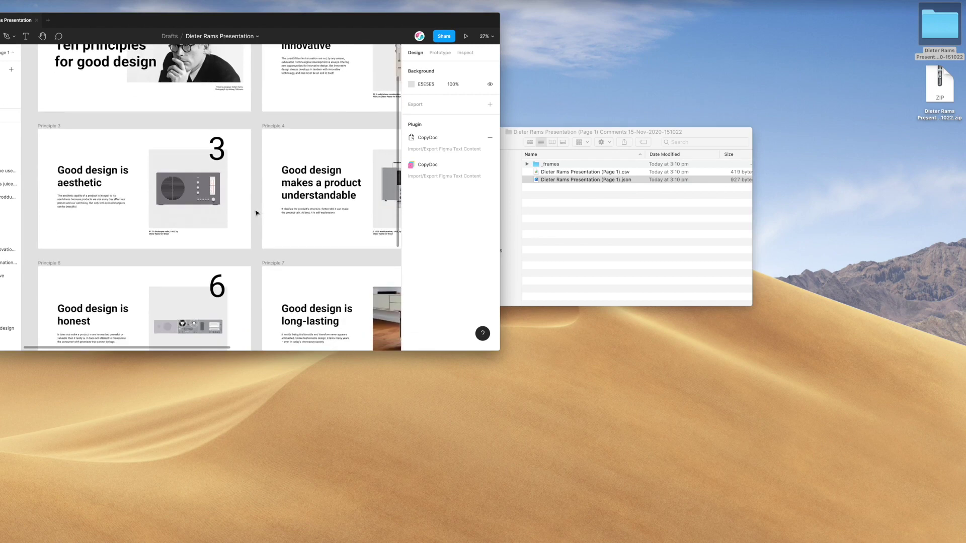
{"action": "scroll", "coordinate": [258, 215], "scroll_direction": "down", "scroll_amount": 3}
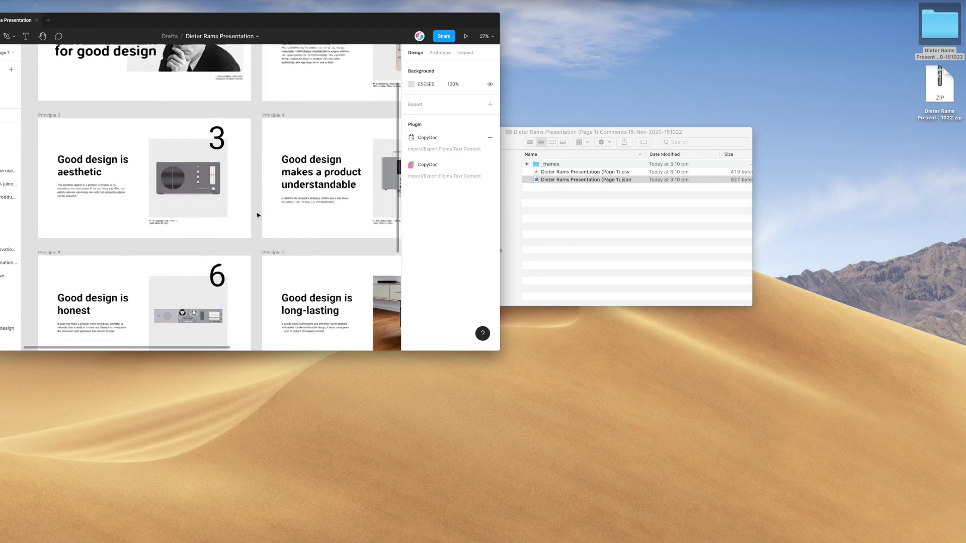
{"action": "scroll", "coordinate": [258, 221], "scroll_direction": "down", "scroll_amount": 2}
{"action": "scroll", "coordinate": [259, 218], "scroll_direction": "down", "scroll_amount": 1}
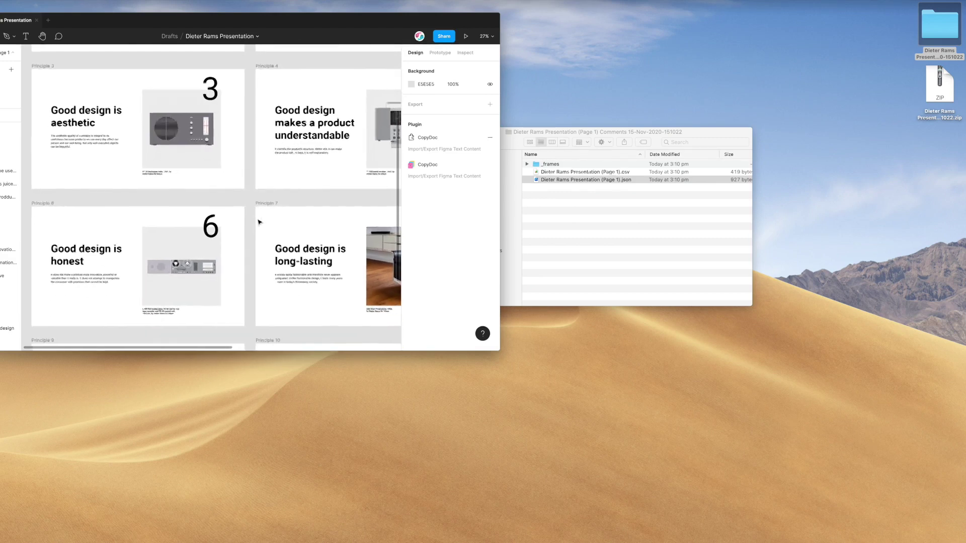
{"action": "scroll", "coordinate": [261, 220], "scroll_direction": "down", "scroll_amount": 1}
{"action": "scroll", "coordinate": [262, 220], "scroll_direction": "down", "scroll_amount": 1}
{"action": "left_click_drag", "start_coordinate": [527, 137], "coordinate": [557, 138]}
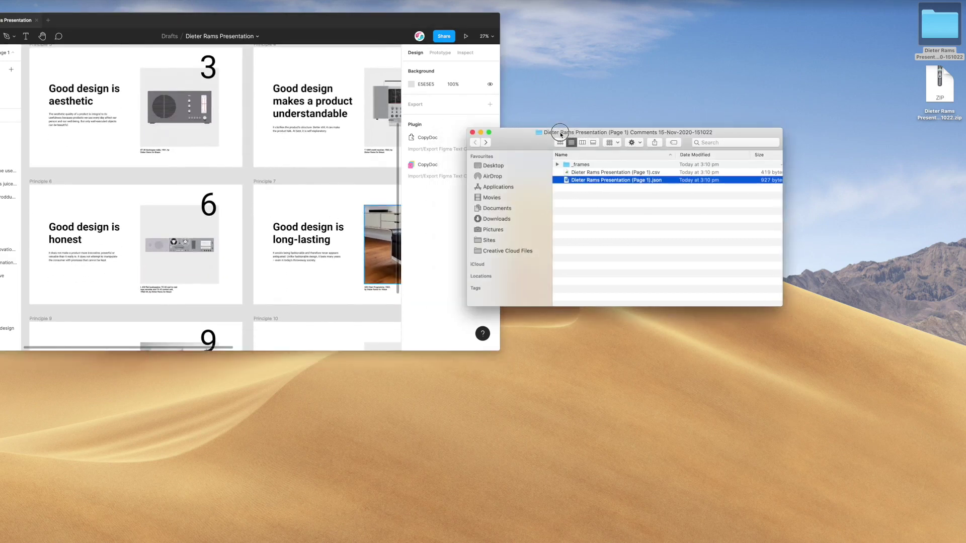
{"action": "left_click", "coordinate": [607, 174]}
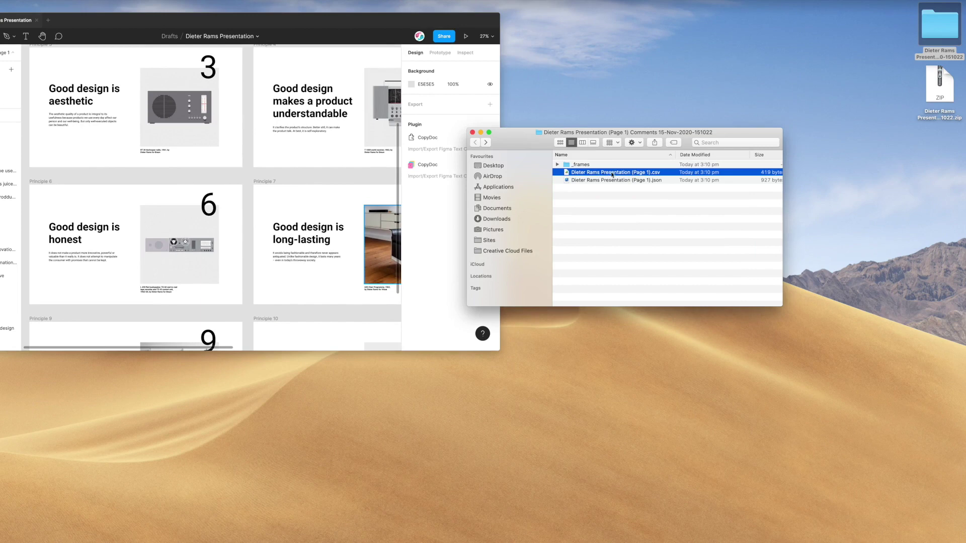
{"action": "left_click", "coordinate": [248, 177]}
{"action": "scroll", "coordinate": [248, 176], "scroll_direction": "up", "scroll_amount": 2}
{"action": "scroll", "coordinate": [248, 176], "scroll_direction": "up", "scroll_amount": 2}
{"action": "scroll", "coordinate": [247, 177], "scroll_direction": "up", "scroll_amount": 4}
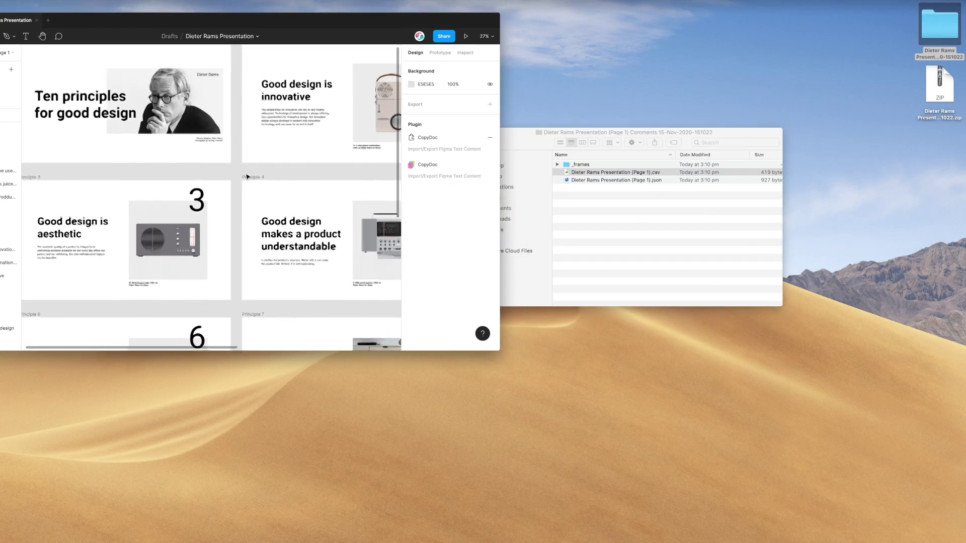
{"action": "scroll", "coordinate": [247, 177], "scroll_direction": "up", "scroll_amount": 2}
{"action": "scroll", "coordinate": [247, 176], "scroll_direction": "up", "scroll_amount": 2}
{"action": "scroll", "coordinate": [247, 177], "scroll_direction": "up", "scroll_amount": 2}
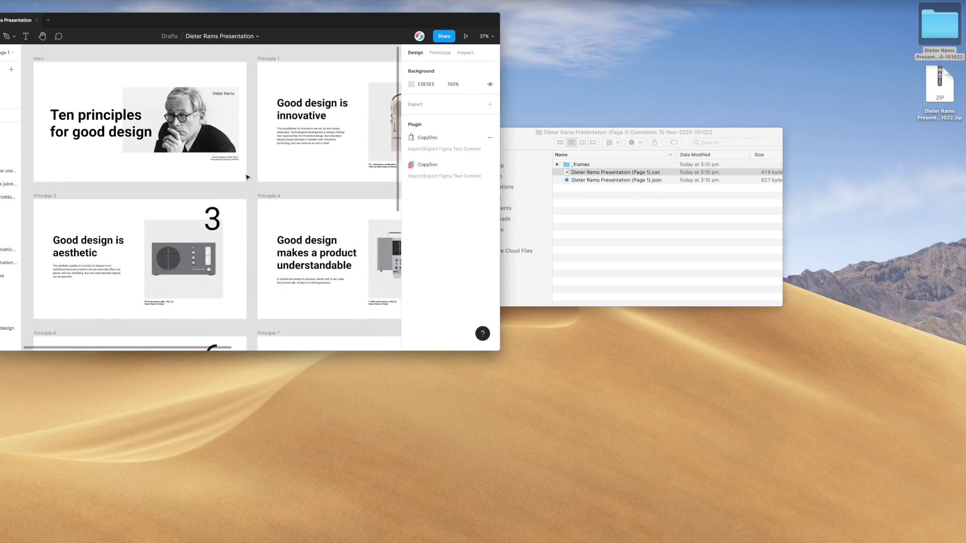
{"action": "scroll", "coordinate": [253, 174], "scroll_direction": "down", "scroll_amount": 1}
{"action": "scroll", "coordinate": [253, 175], "scroll_direction": "up", "scroll_amount": 2}
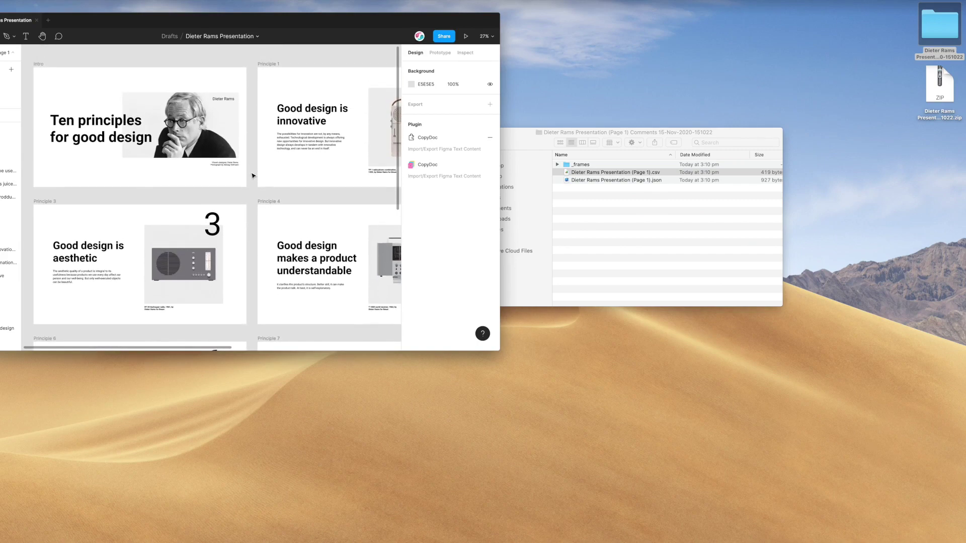
{"action": "scroll", "coordinate": [253, 176], "scroll_direction": "down", "scroll_amount": 1}
{"action": "scroll", "coordinate": [253, 175], "scroll_direction": "up", "scroll_amount": 1}
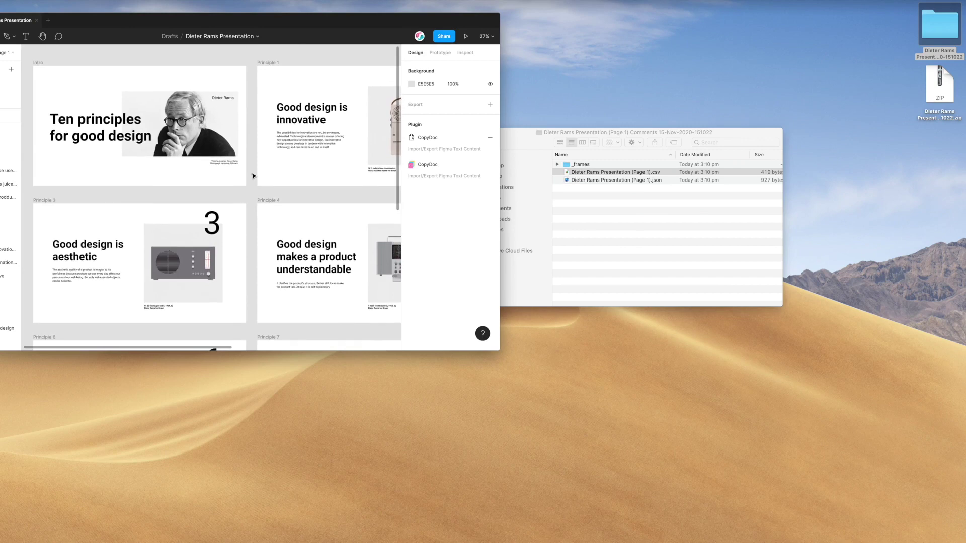
{"action": "scroll", "coordinate": [252, 194], "scroll_direction": "down", "scroll_amount": 1}
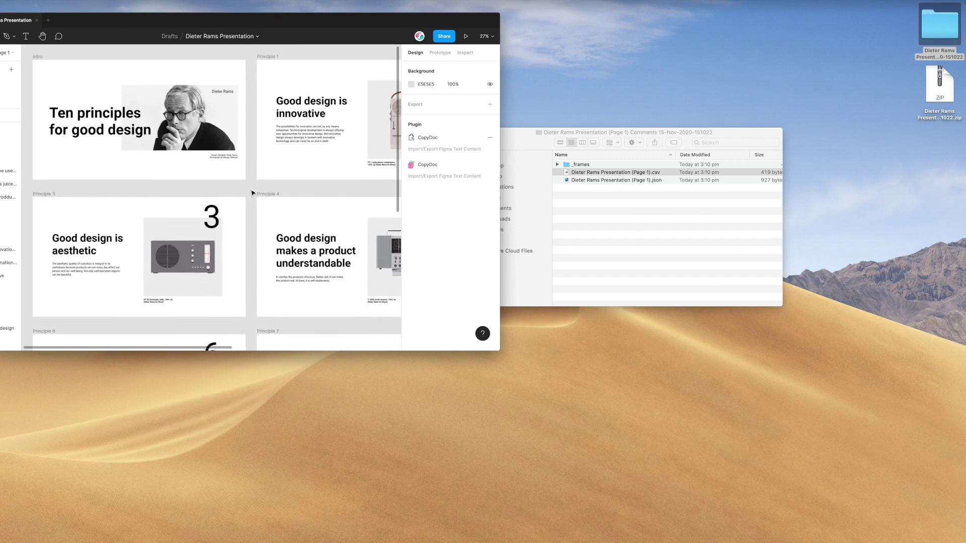
{"action": "scroll", "coordinate": [252, 194], "scroll_direction": "up", "scroll_amount": 1}
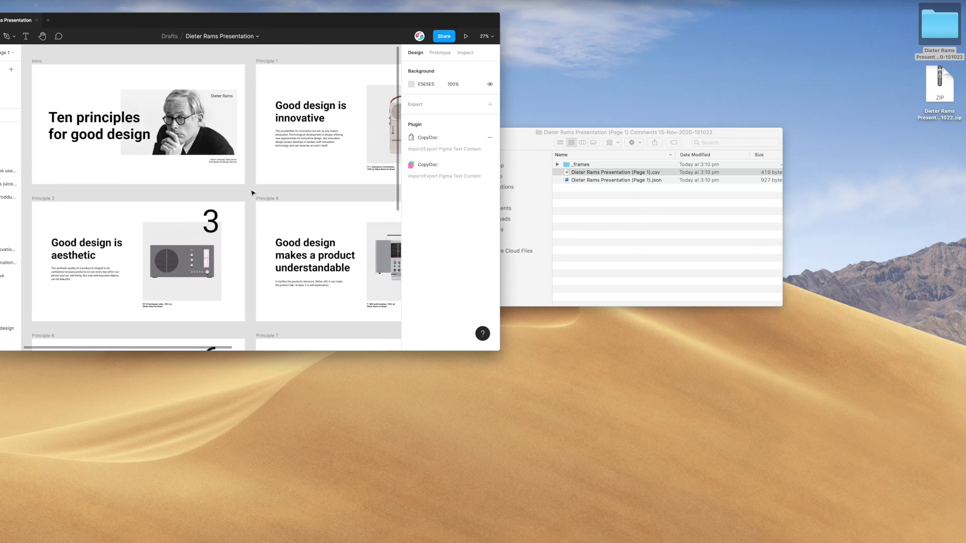
{"action": "scroll", "coordinate": [252, 194], "scroll_direction": "down", "scroll_amount": 1}
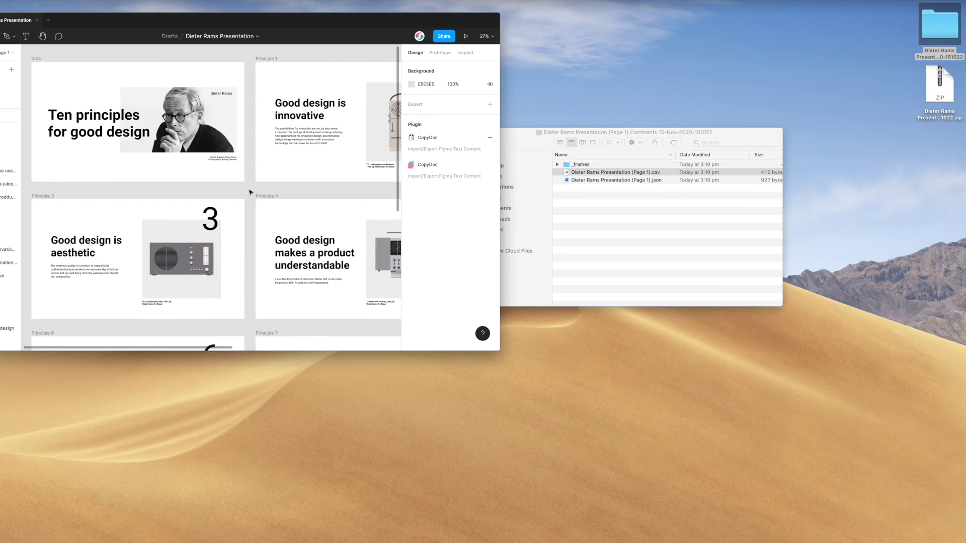
{"action": "scroll", "coordinate": [250, 192], "scroll_direction": "down", "scroll_amount": 1}
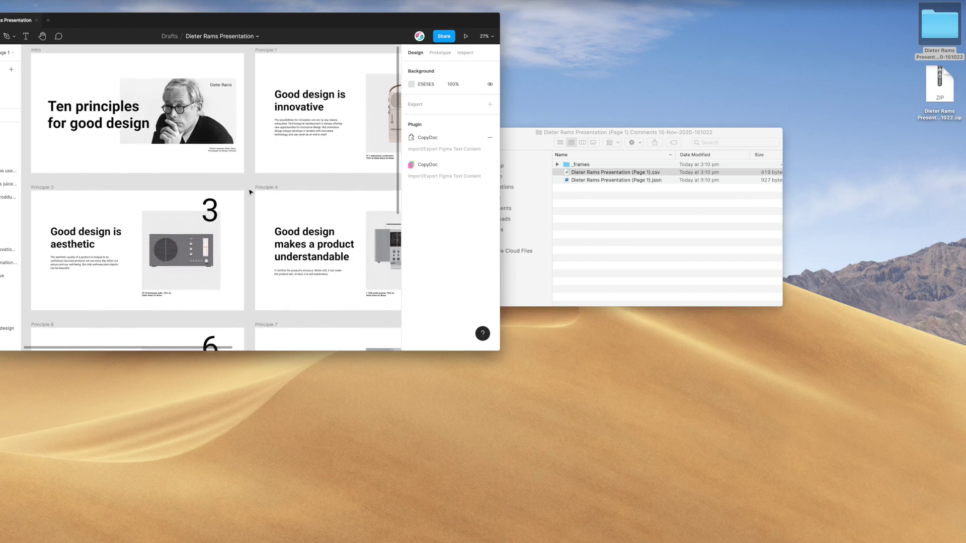
{"action": "scroll", "coordinate": [250, 191], "scroll_direction": "up", "scroll_amount": 1}
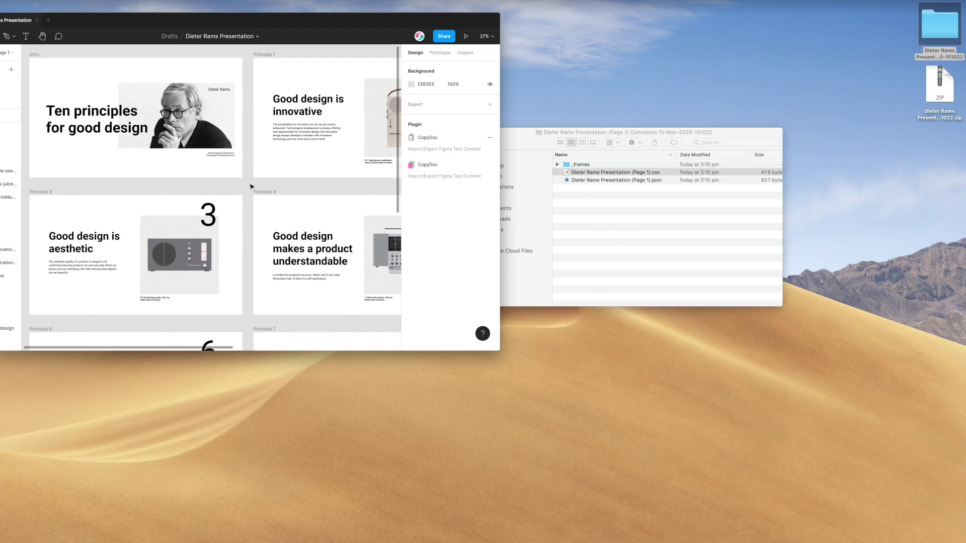
{"action": "scroll", "coordinate": [343, 184], "scroll_direction": "right", "scroll_amount": 1}
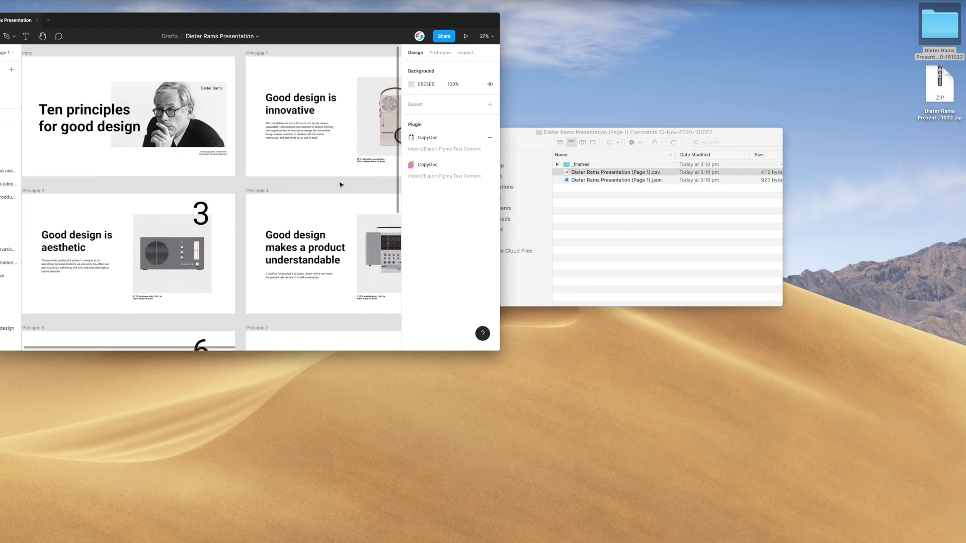